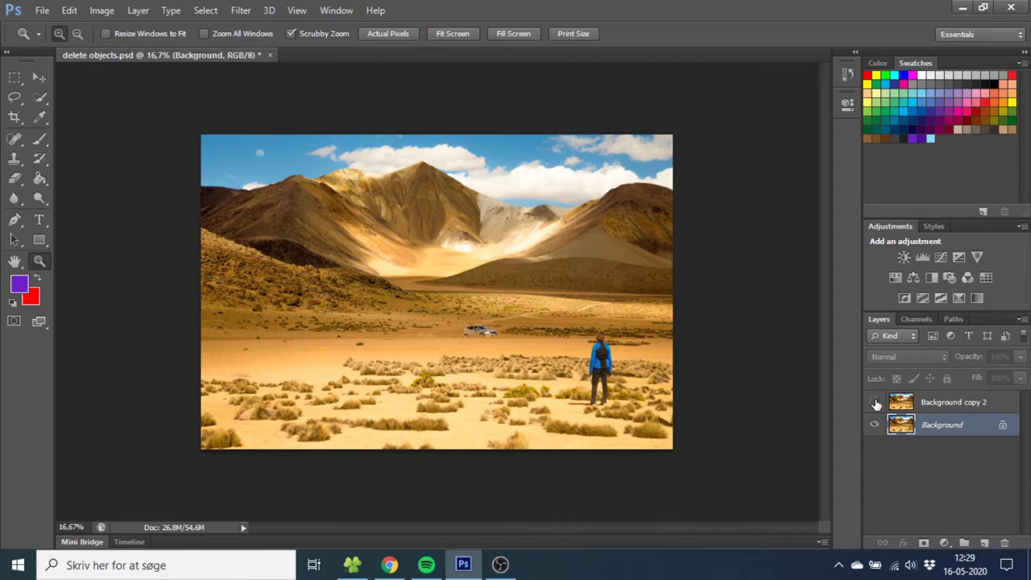
Toggle the Background copy 2 layer's visibility to compare the two versions of the photo.
{"action": "left_click", "coordinate": [876, 403]}
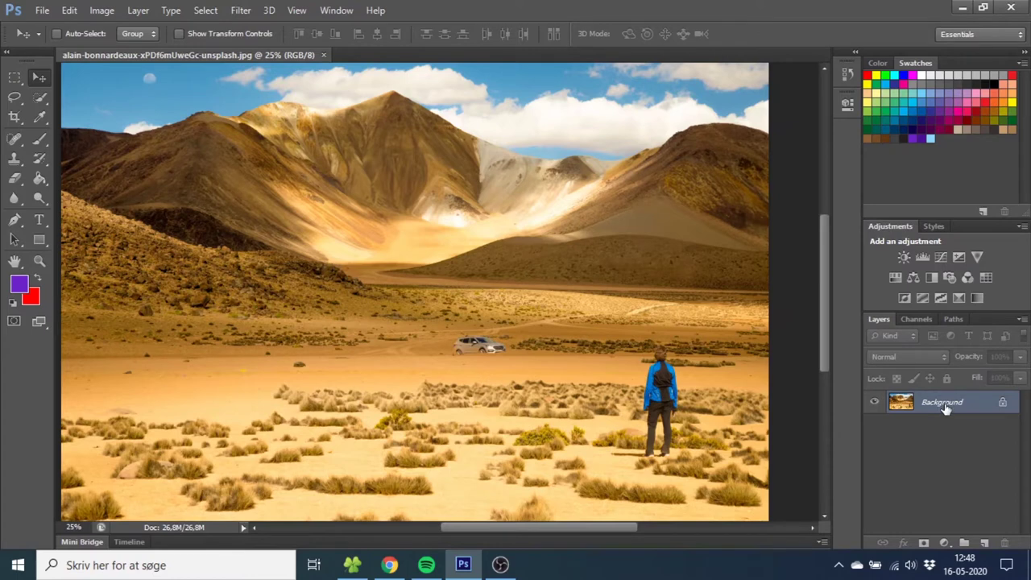
Duplicate the Background layer.
{"action": "left_click_drag", "start_coordinate": [946, 408], "coordinate": [987, 545]}
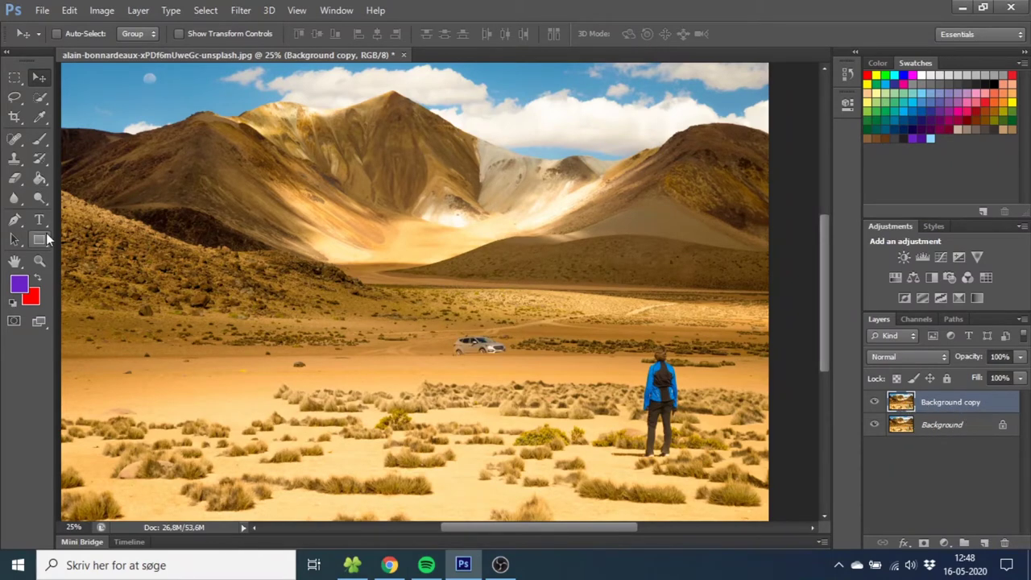
Clone the surrounding sand over the car's wheels and lower body with the Clone Stamp tool.
{"action": "left_click", "coordinate": [42, 262]}
{"action": "left_click", "coordinate": [491, 344]}
{"action": "left_click", "coordinate": [490, 345]}
{"action": "left_click", "coordinate": [490, 345]}
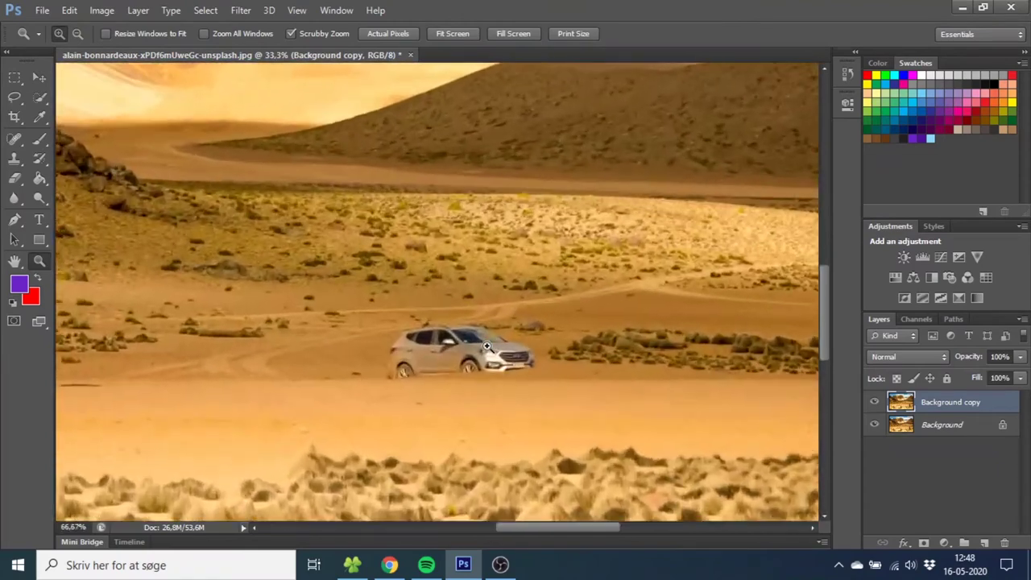
{"action": "left_click", "coordinate": [484, 345]}
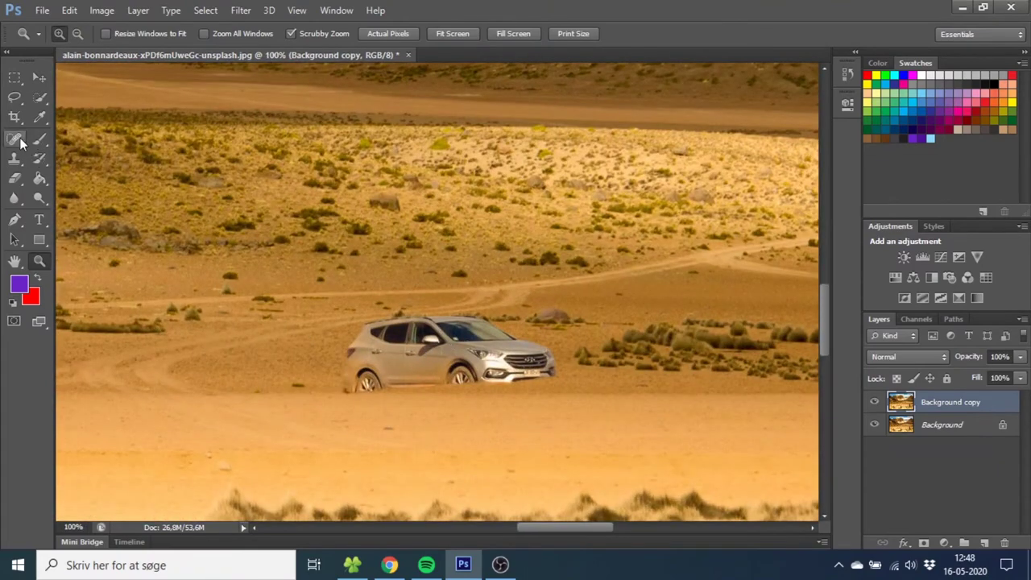
{"action": "left_click", "coordinate": [18, 161]}
{"action": "left_click", "coordinate": [76, 160]}
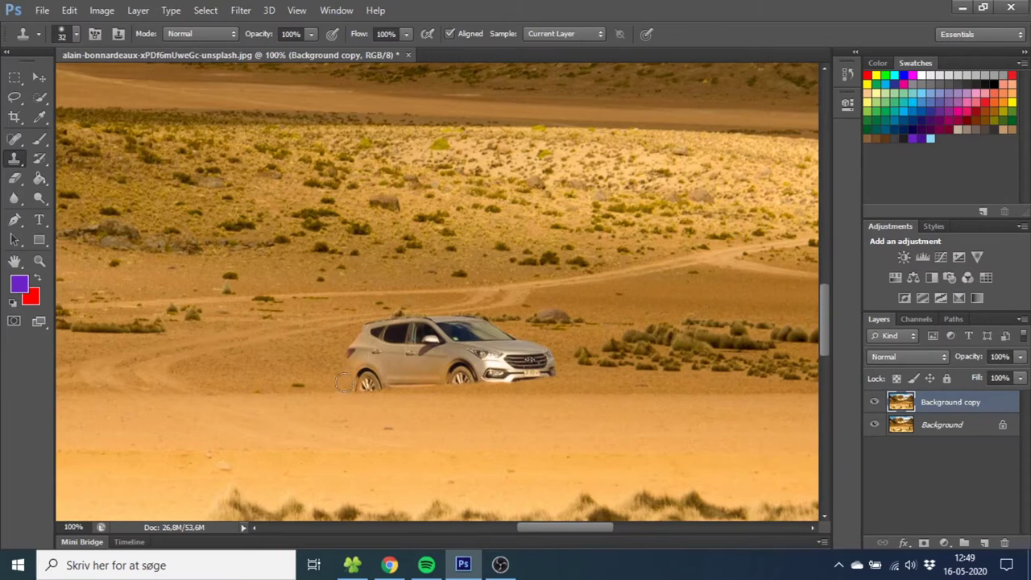
{"action": "mouse_move", "coordinate": [344, 374]}
{"action": "left_mouse_down"}
{"action": "mouse_move", "coordinate": [354, 342]}
{"action": "mouse_move", "coordinate": [363, 389]}
{"action": "mouse_move", "coordinate": [361, 349]}
{"action": "mouse_move", "coordinate": [379, 386]}
{"action": "mouse_move", "coordinate": [381, 360]}
{"action": "left_mouse_up"}
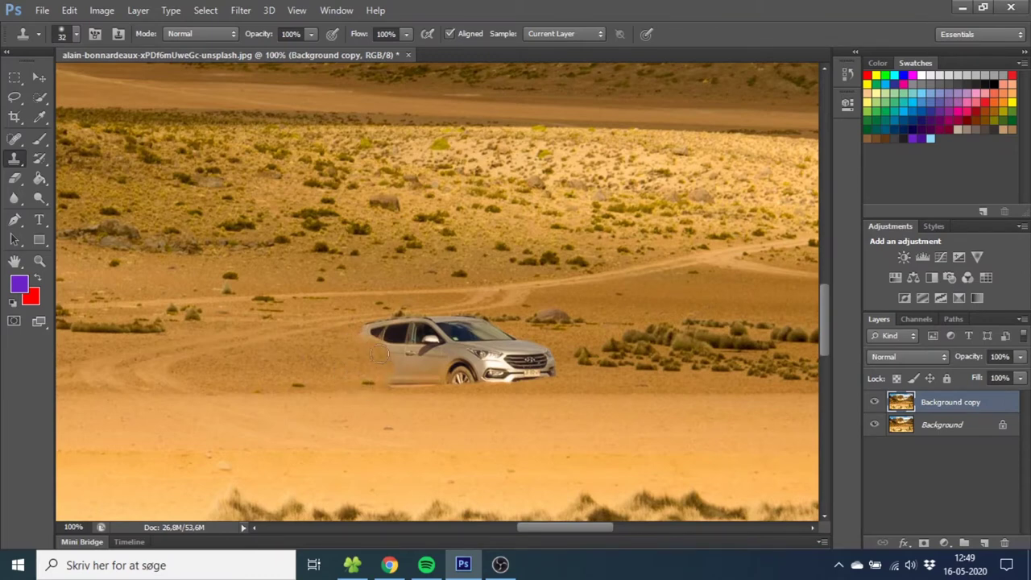
{"action": "left_click", "coordinate": [390, 376]}
{"action": "mouse_move", "coordinate": [389, 376]}
{"action": "left_mouse_down"}
{"action": "mouse_move", "coordinate": [419, 381]}
{"action": "mouse_move", "coordinate": [437, 369]}
{"action": "mouse_move", "coordinate": [451, 390]}
{"action": "mouse_move", "coordinate": [503, 371]}
{"action": "mouse_move", "coordinate": [548, 373]}
{"action": "mouse_move", "coordinate": [449, 367]}
{"action": "left_mouse_up"}
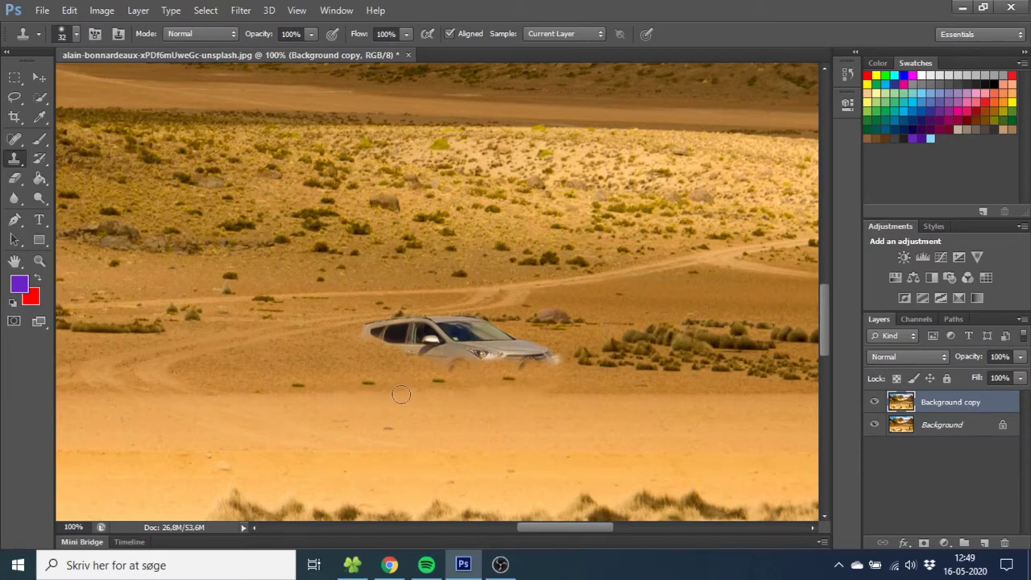
Clone the straight edge between the darker and lighter sand along the ground beneath the car.
{"action": "left_click", "coordinate": [267, 392], "text": "alt"}
{"action": "left_click_drag", "start_coordinate": [330, 391], "coordinate": [541, 393]}
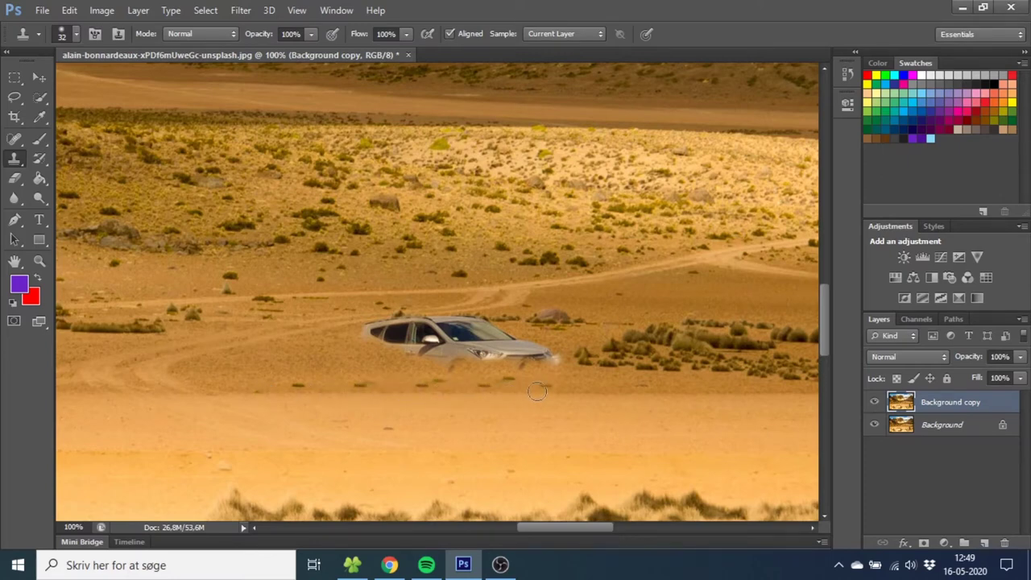
{"action": "left_click", "coordinate": [299, 388]}
Clone sand over the rest of the car, from the rear windows and hood to the windshield and roof.
{"action": "left_click", "coordinate": [330, 361], "text": "alt"}
{"action": "mouse_move", "coordinate": [367, 335]}
{"action": "left_mouse_down"}
{"action": "mouse_move", "coordinate": [436, 370]}
{"action": "mouse_move", "coordinate": [453, 367]}
{"action": "mouse_move", "coordinate": [395, 329]}
{"action": "left_mouse_up"}
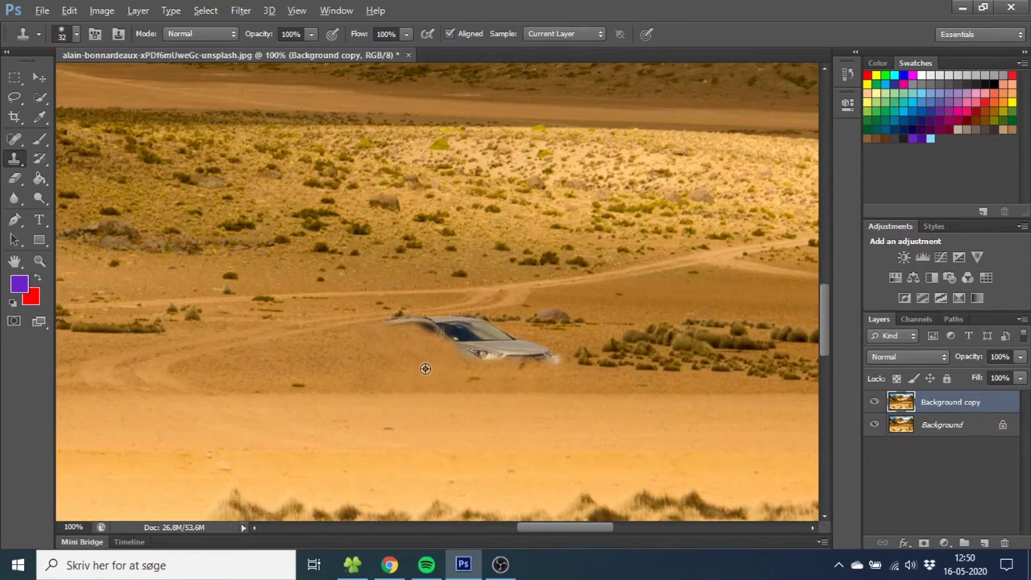
{"action": "mouse_move", "coordinate": [471, 359]}
{"action": "left_mouse_down"}
{"action": "mouse_move", "coordinate": [500, 375]}
{"action": "mouse_move", "coordinate": [461, 347]}
{"action": "left_mouse_up"}
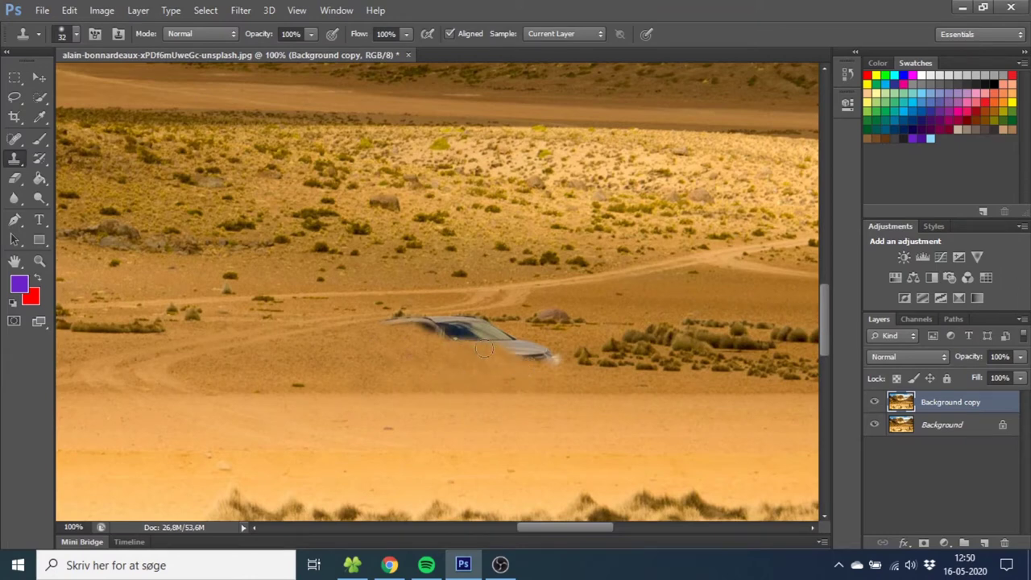
{"action": "left_click_drag", "start_coordinate": [557, 368], "coordinate": [526, 345]}
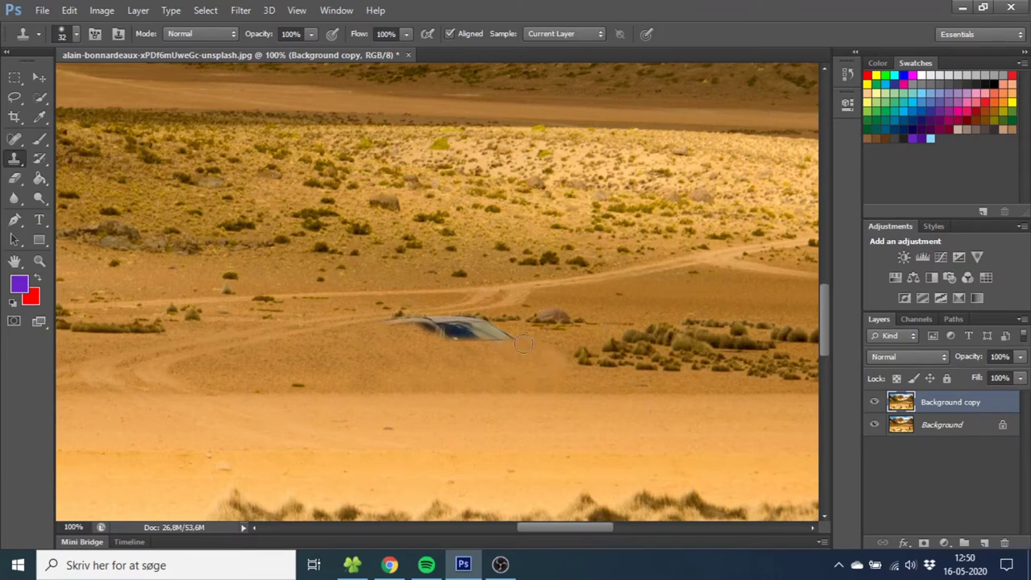
{"action": "mouse_move", "coordinate": [459, 351]}
{"action": "left_mouse_down"}
{"action": "mouse_move", "coordinate": [466, 336]}
{"action": "mouse_move", "coordinate": [490, 340]}
{"action": "left_mouse_up"}
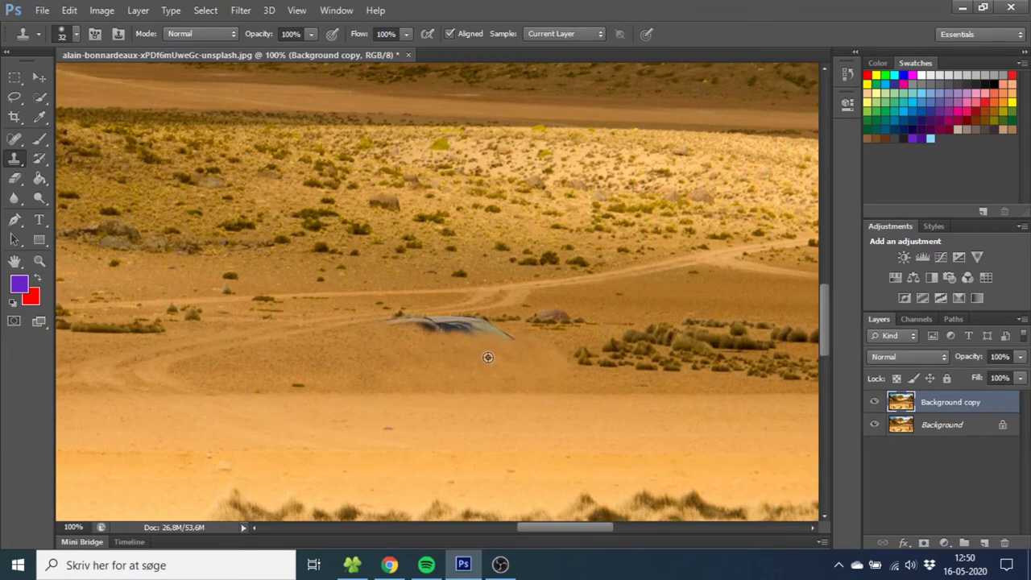
{"action": "left_click", "coordinate": [506, 362], "text": "alt"}
{"action": "left_click", "coordinate": [506, 337]}
{"action": "mouse_move", "coordinate": [500, 335]}
{"action": "left_mouse_down"}
{"action": "mouse_move", "coordinate": [454, 325]}
{"action": "mouse_move", "coordinate": [380, 334]}
{"action": "mouse_move", "coordinate": [466, 326]}
{"action": "mouse_move", "coordinate": [430, 323]}
{"action": "left_mouse_up"}
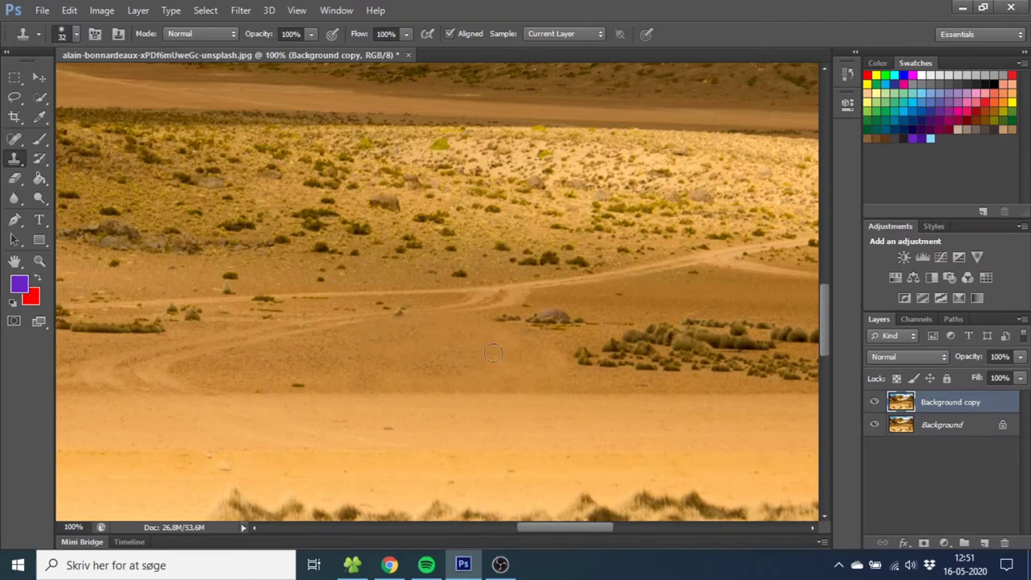
Blend the patch where the car stood by cloning nearby sand over its uneven spots.
{"action": "left_click", "coordinate": [427, 362], "text": "alt"}
{"action": "left_click_drag", "start_coordinate": [463, 333], "coordinate": [449, 332]}
{"action": "left_click", "coordinate": [412, 343], "text": "alt"}
{"action": "key", "text": "alt"}
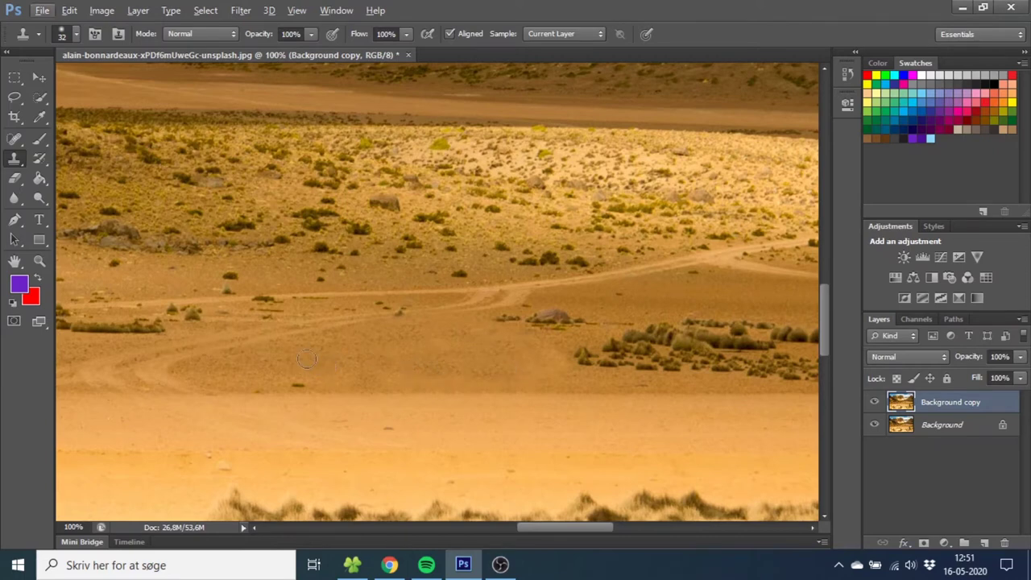
{"action": "key", "text": "alt"}
Check the retouched car area in a view of the whole photo.
{"action": "left_click", "coordinate": [40, 262]}
{"action": "left_click", "coordinate": [504, 292], "text": "alt"}
{"action": "left_click", "coordinate": [506, 297], "text": "alt"}
{"action": "left_click", "coordinate": [509, 304], "text": "alt"}
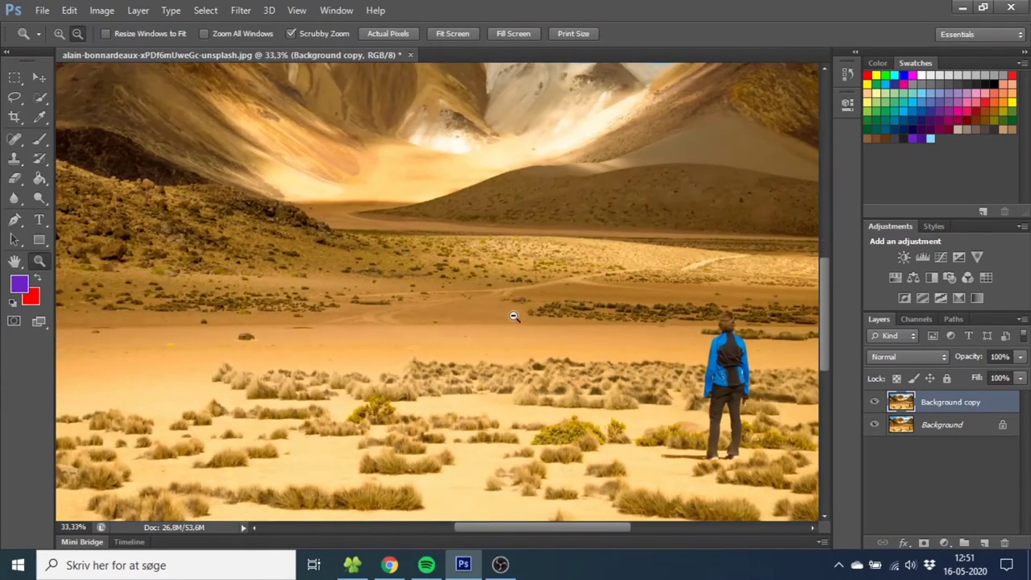
{"action": "left_click", "coordinate": [511, 311], "text": "alt"}
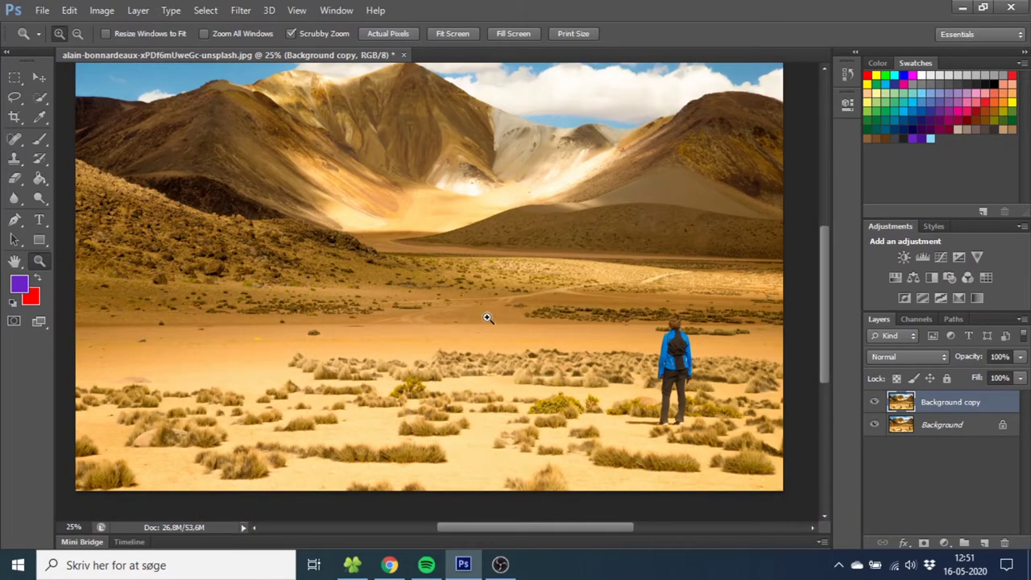
Sample the sand beside the standing person's head with the Clone Stamp tool and enlarge the brush to 70 px.
{"action": "left_click_drag", "start_coordinate": [558, 530], "coordinate": [603, 533]}
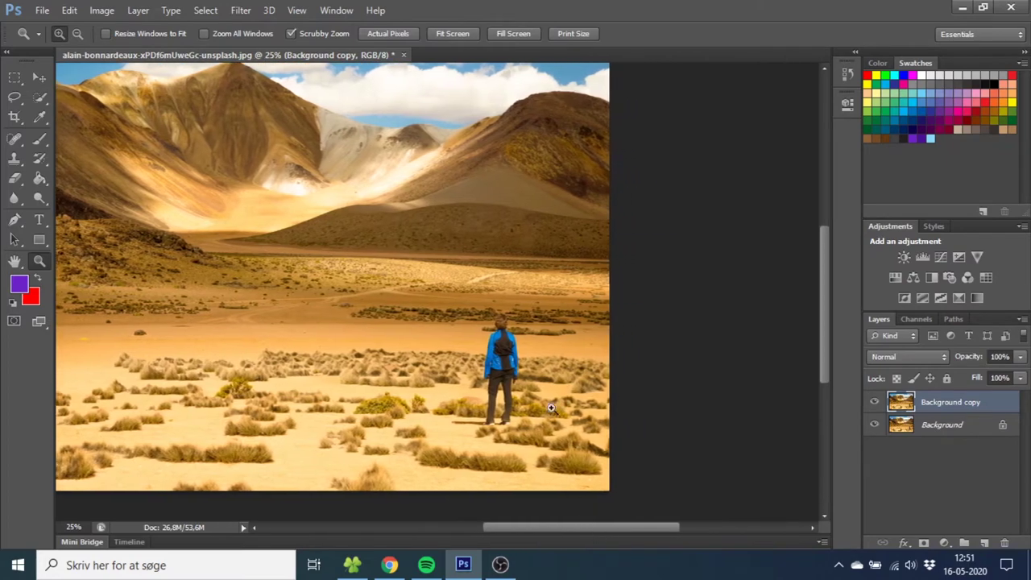
{"action": "left_click", "coordinate": [502, 412]}
{"action": "left_click", "coordinate": [526, 356]}
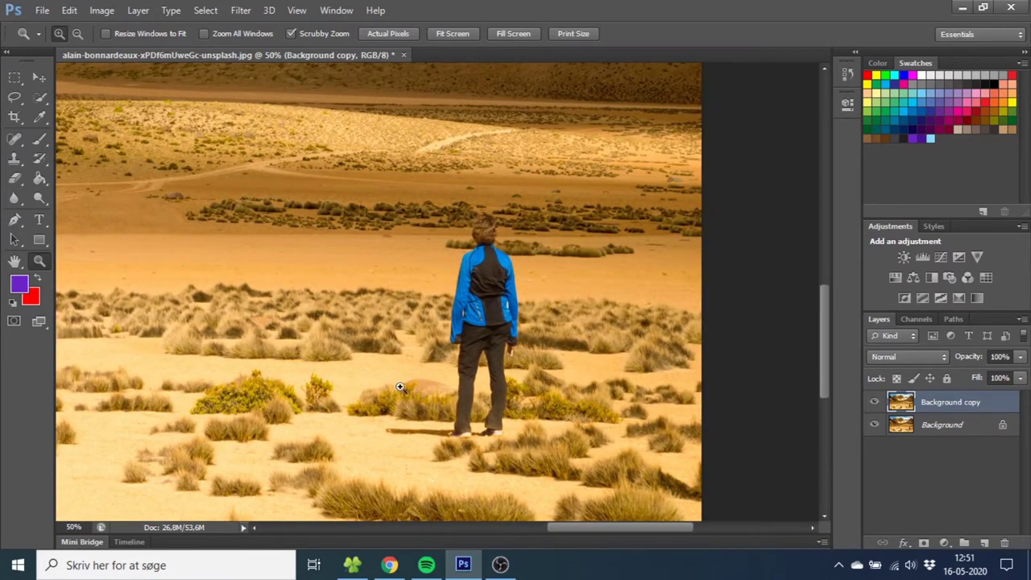
{"action": "left_click", "coordinate": [504, 219]}
{"action": "left_click", "coordinate": [471, 210]}
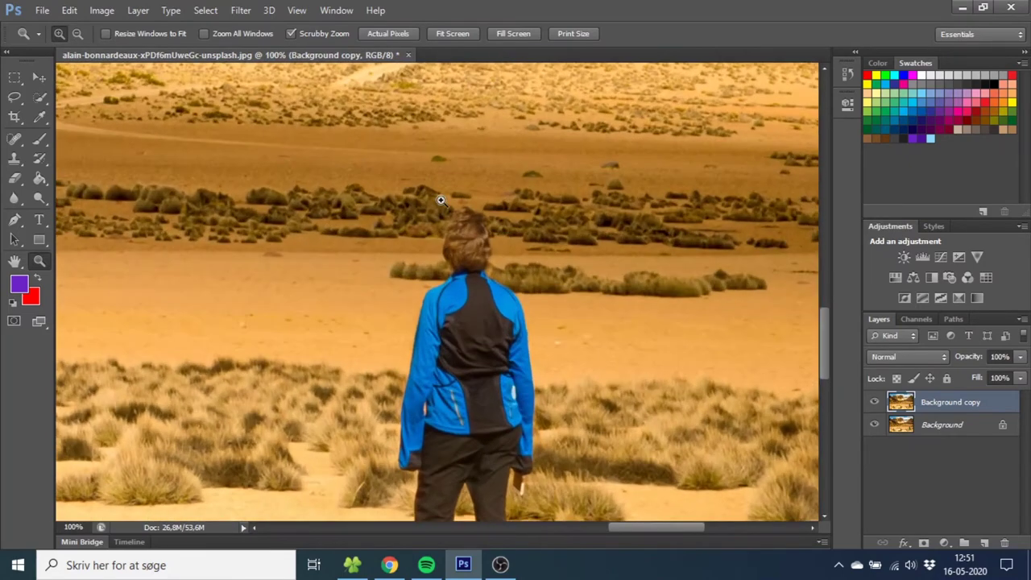
{"action": "left_click", "coordinate": [444, 199]}
{"action": "left_click", "coordinate": [445, 201]}
{"action": "left_click", "coordinate": [524, 323], "text": "alt"}
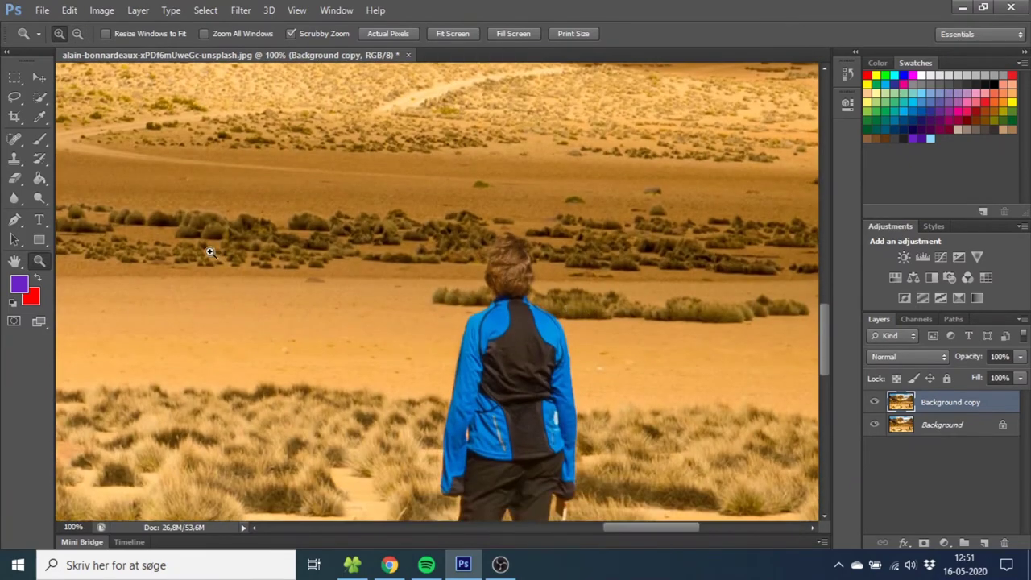
{"action": "left_click", "coordinate": [15, 159]}
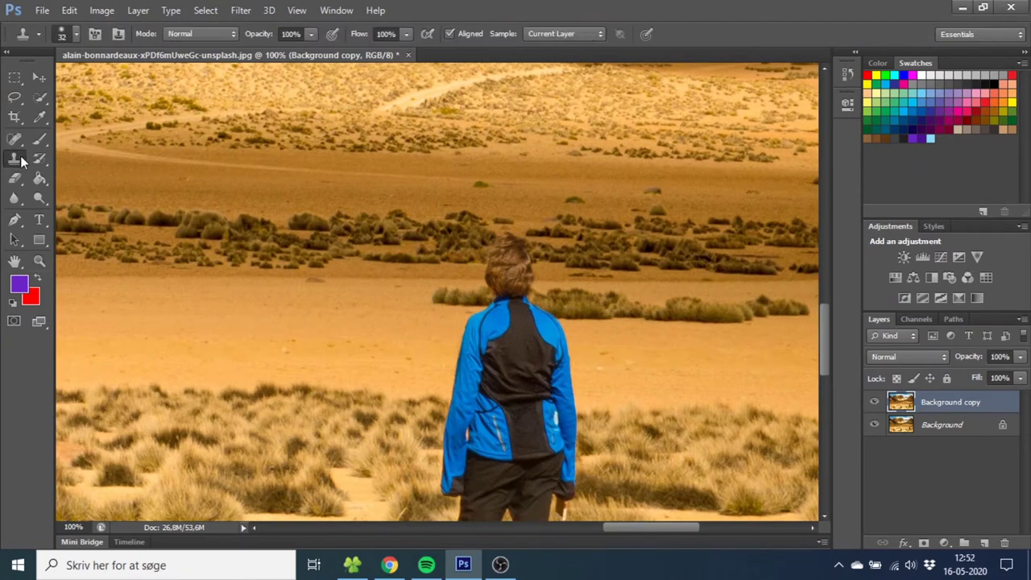
{"action": "left_click", "coordinate": [388, 276], "text": "alt"}
{"action": "right_click", "coordinate": [392, 278], "text": "alt"}
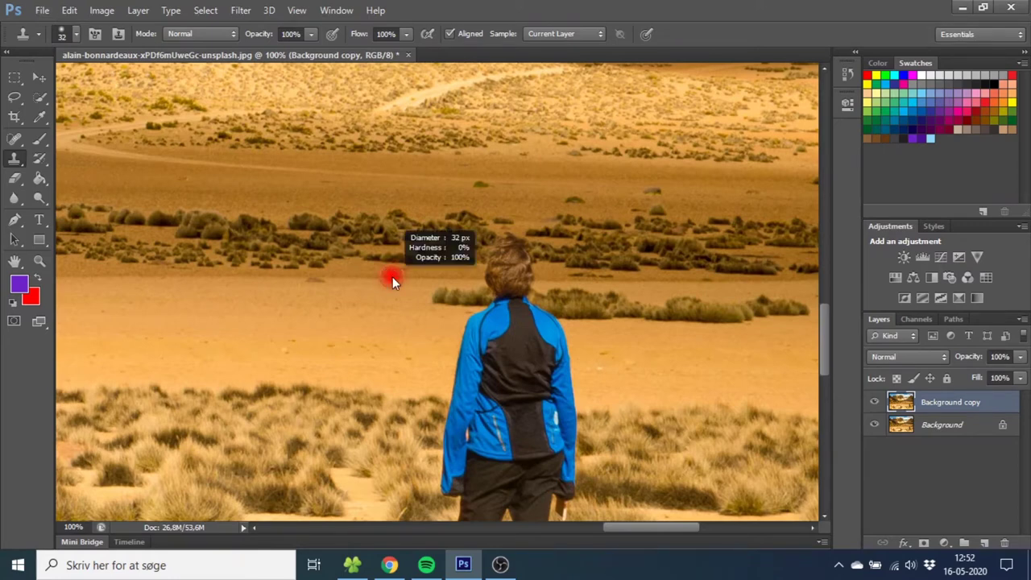
{"action": "left_click_drag", "start_coordinate": [392, 278], "coordinate": [407, 278]}
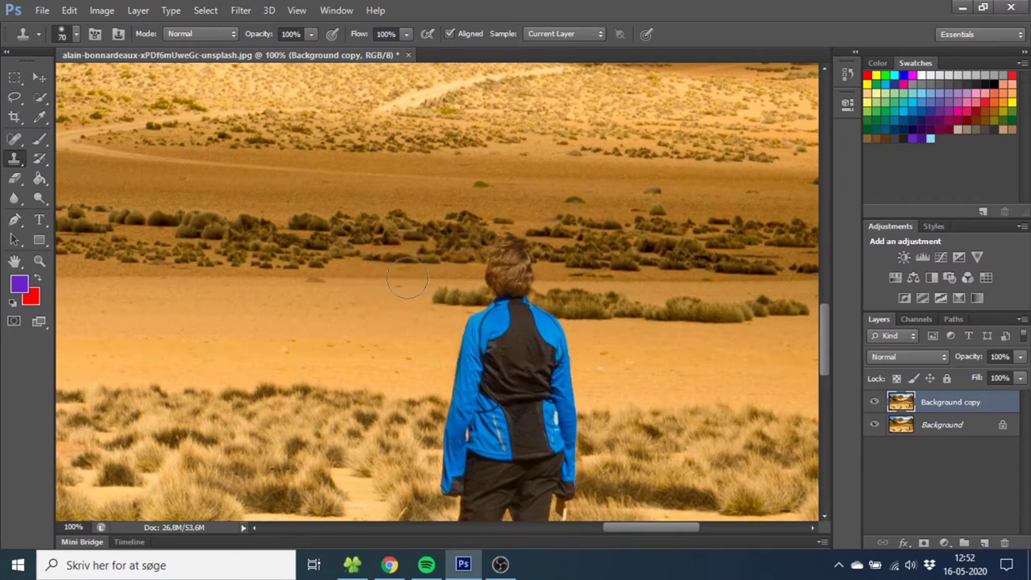
{"action": "left_click", "coordinate": [77, 32]}
{"action": "left_click", "coordinate": [76, 32]}
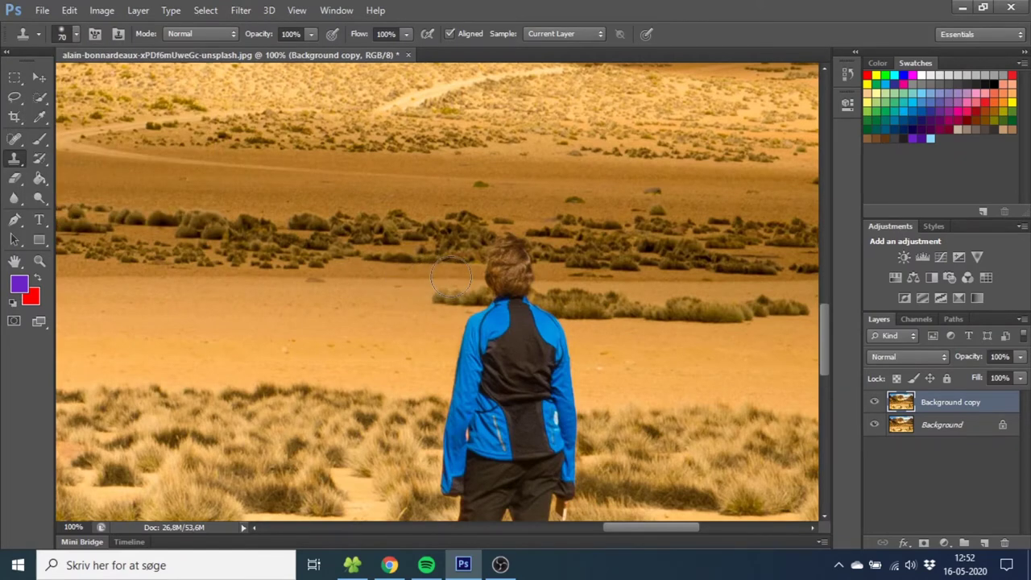
Clone sand and dark shrubs over the person's head, reducing the brush to 46 px for the remaining traces.
{"action": "mouse_move", "coordinate": [452, 278]}
{"action": "left_mouse_down"}
{"action": "mouse_move", "coordinate": [543, 275]}
{"action": "mouse_move", "coordinate": [493, 247]}
{"action": "mouse_move", "coordinate": [524, 300]}
{"action": "left_mouse_up"}
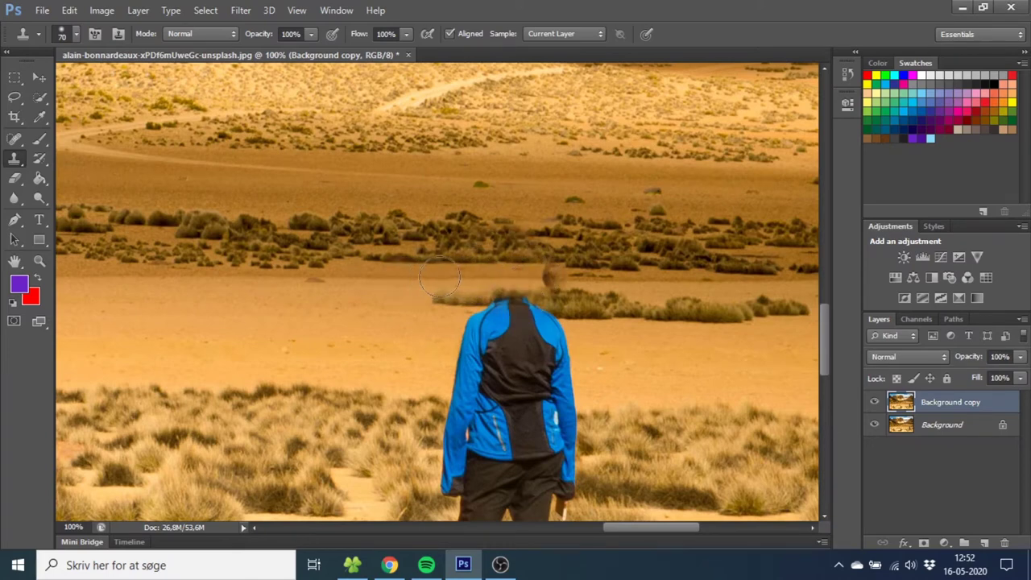
{"action": "left_click_drag", "start_coordinate": [545, 280], "coordinate": [551, 277]}
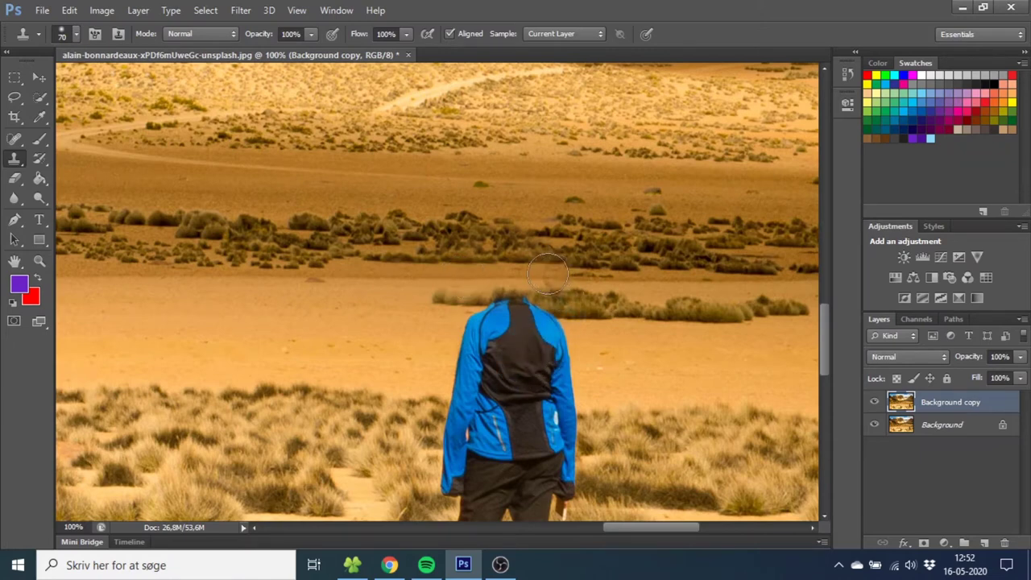
{"action": "right_click", "coordinate": [480, 279], "text": "alt"}
{"action": "left_click_drag", "start_coordinate": [464, 274], "coordinate": [461, 276]}
{"action": "left_click", "coordinate": [452, 248], "text": "alt"}
{"action": "left_click", "coordinate": [429, 257]}
{"action": "left_click", "coordinate": [417, 259]}
{"action": "left_click", "coordinate": [394, 261]}
Clone the green shrub strip and the smooth sand over the person's neck, shoulders and upper back.
{"action": "mouse_move", "coordinate": [523, 320]}
{"action": "left_mouse_down"}
{"action": "mouse_move", "coordinate": [550, 304]}
{"action": "mouse_move", "coordinate": [497, 299]}
{"action": "mouse_move", "coordinate": [559, 305]}
{"action": "mouse_move", "coordinate": [531, 309]}
{"action": "mouse_move", "coordinate": [556, 322]}
{"action": "mouse_move", "coordinate": [572, 307]}
{"action": "mouse_move", "coordinate": [489, 304]}
{"action": "mouse_move", "coordinate": [574, 315]}
{"action": "mouse_move", "coordinate": [529, 306]}
{"action": "left_mouse_up"}
{"action": "left_click", "coordinate": [588, 306], "text": "alt"}
{"action": "left_click", "coordinate": [419, 331], "text": "alt"}
{"action": "mouse_move", "coordinate": [456, 331]}
{"action": "left_mouse_down"}
{"action": "mouse_move", "coordinate": [488, 336]}
{"action": "mouse_move", "coordinate": [472, 328]}
{"action": "mouse_move", "coordinate": [480, 340]}
{"action": "mouse_move", "coordinate": [449, 357]}
{"action": "mouse_move", "coordinate": [458, 368]}
{"action": "mouse_move", "coordinate": [512, 341]}
{"action": "mouse_move", "coordinate": [453, 329]}
{"action": "mouse_move", "coordinate": [567, 340]}
{"action": "mouse_move", "coordinate": [466, 329]}
{"action": "mouse_move", "coordinate": [580, 368]}
{"action": "mouse_move", "coordinate": [549, 382]}
{"action": "mouse_move", "coordinate": [603, 359]}
{"action": "mouse_move", "coordinate": [568, 383]}
{"action": "mouse_move", "coordinate": [490, 369]}
{"action": "mouse_move", "coordinate": [576, 382]}
{"action": "mouse_move", "coordinate": [494, 386]}
{"action": "mouse_move", "coordinate": [579, 397]}
{"action": "mouse_move", "coordinate": [465, 390]}
{"action": "mouse_move", "coordinate": [567, 398]}
{"action": "left_mouse_up"}
{"action": "left_click", "coordinate": [596, 352], "text": "alt"}
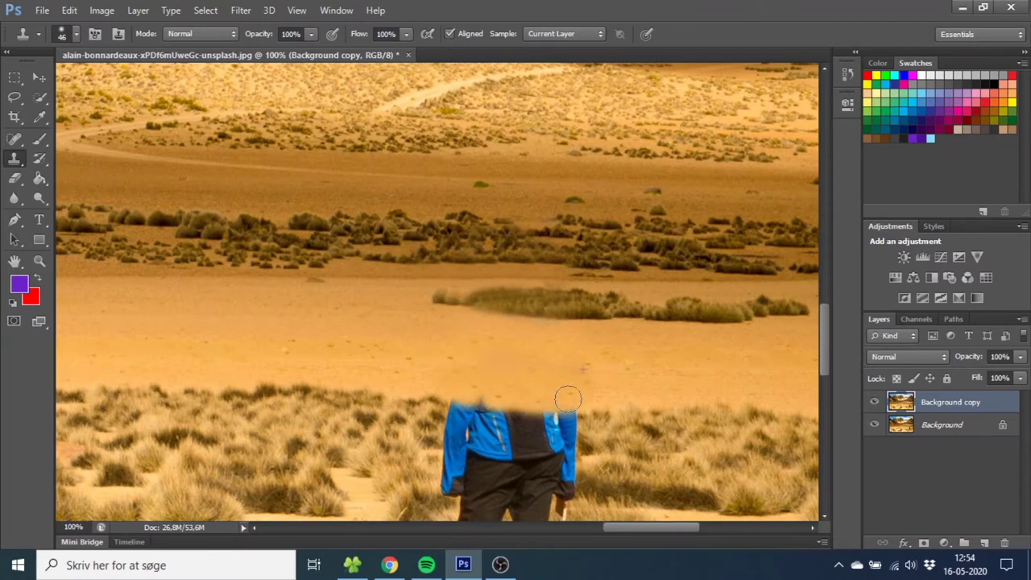
Reduce the brush to 24 px and clean up the left end and lower edge of the green shrub strip.
{"action": "left_click", "coordinate": [527, 299]}
{"action": "left_click_drag", "start_coordinate": [569, 346], "coordinate": [562, 347]}
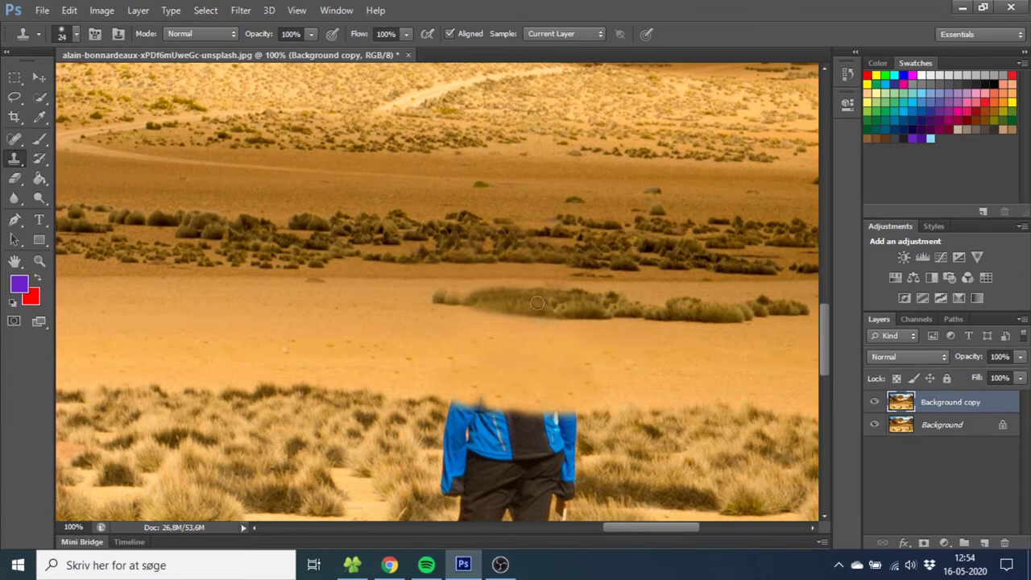
{"action": "left_click", "coordinate": [544, 306]}
{"action": "left_click", "coordinate": [493, 302]}
{"action": "left_click", "coordinate": [530, 309]}
{"action": "mouse_move", "coordinate": [574, 322]}
{"action": "left_mouse_down"}
{"action": "mouse_move", "coordinate": [428, 299]}
{"action": "mouse_move", "coordinate": [461, 306]}
{"action": "left_mouse_up"}
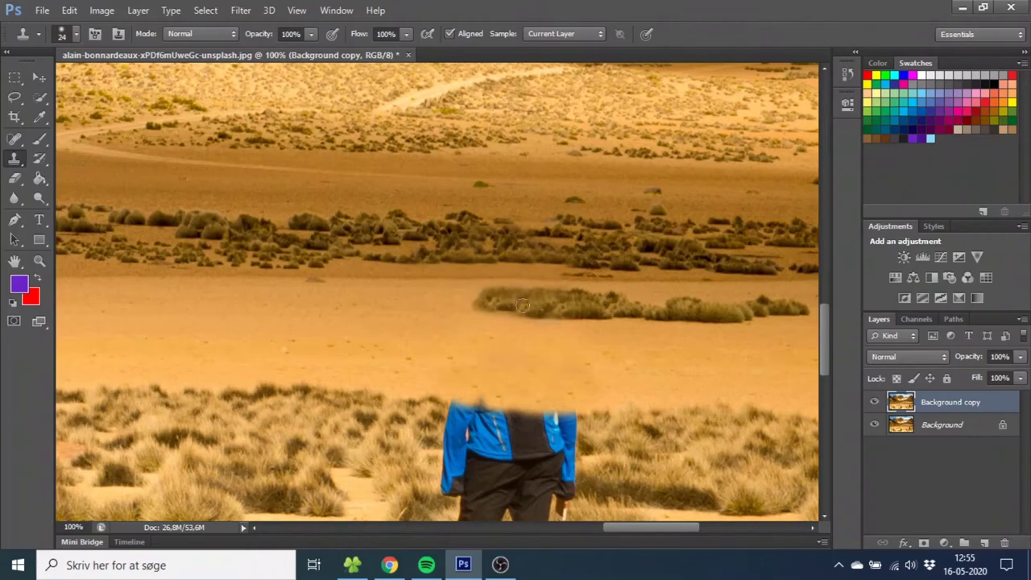
Enlarge the brush to 46 px and clone dry grass over the remaining lower part of the blue jacket.
{"action": "scroll", "coordinate": [398, 288], "scroll_direction": "down", "scroll_amount": 3}
{"action": "right_click", "coordinate": [397, 285], "text": "alt"}
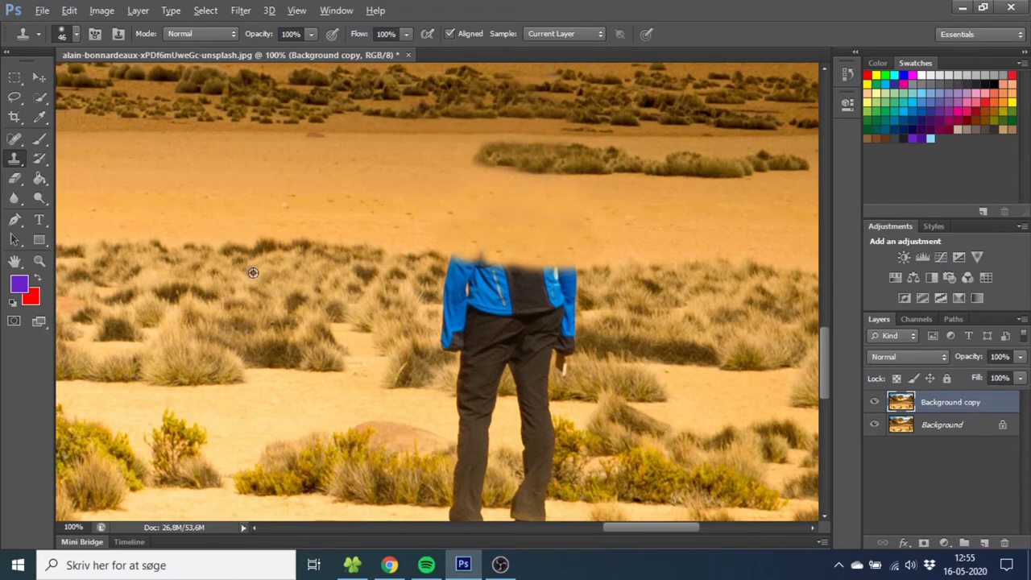
{"action": "mouse_move", "coordinate": [419, 282]}
{"action": "left_mouse_down"}
{"action": "mouse_move", "coordinate": [455, 273]}
{"action": "mouse_move", "coordinate": [451, 298]}
{"action": "mouse_move", "coordinate": [476, 288]}
{"action": "mouse_move", "coordinate": [450, 267]}
{"action": "mouse_move", "coordinate": [556, 282]}
{"action": "mouse_move", "coordinate": [548, 273]}
{"action": "mouse_move", "coordinate": [481, 273]}
{"action": "left_mouse_up"}
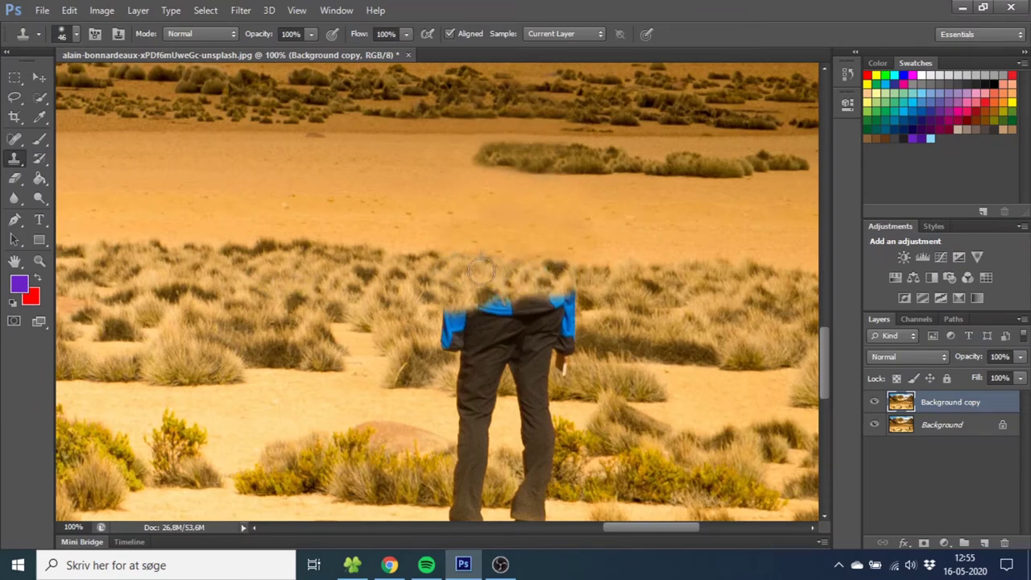
{"action": "mouse_move", "coordinate": [570, 288]}
{"action": "left_mouse_down"}
{"action": "mouse_move", "coordinate": [534, 305]}
{"action": "mouse_move", "coordinate": [511, 294]}
{"action": "mouse_move", "coordinate": [579, 319]}
{"action": "mouse_move", "coordinate": [451, 318]}
{"action": "mouse_move", "coordinate": [451, 335]}
{"action": "mouse_move", "coordinate": [531, 324]}
{"action": "left_mouse_up"}
Clone dry grass from both sides over the jacket hem, sleeve ends and hips.
{"action": "left_click", "coordinate": [533, 324], "text": "alt"}
{"action": "left_click", "coordinate": [458, 285], "text": "alt"}
{"action": "left_click", "coordinate": [537, 308]}
{"action": "left_click", "coordinate": [570, 297], "text": "alt"}
{"action": "left_click_drag", "start_coordinate": [523, 307], "coordinate": [488, 311]}
{"action": "left_click", "coordinate": [570, 311], "text": "alt"}
{"action": "mouse_move", "coordinate": [569, 331]}
{"action": "left_mouse_down"}
{"action": "mouse_move", "coordinate": [535, 340]}
{"action": "mouse_move", "coordinate": [556, 328]}
{"action": "mouse_move", "coordinate": [521, 329]}
{"action": "mouse_move", "coordinate": [428, 361]}
{"action": "mouse_move", "coordinate": [492, 344]}
{"action": "mouse_move", "coordinate": [489, 363]}
{"action": "mouse_move", "coordinate": [467, 353]}
{"action": "mouse_move", "coordinate": [491, 355]}
{"action": "mouse_move", "coordinate": [481, 369]}
{"action": "mouse_move", "coordinate": [519, 351]}
{"action": "left_mouse_up"}
{"action": "left_click", "coordinate": [448, 380], "text": "alt"}
Reduce the brush to 26 px and extend the row of grass tufts across the person's hand and thighs.
{"action": "left_click", "coordinate": [584, 394], "text": "alt"}
{"action": "left_click", "coordinate": [564, 374]}
{"action": "right_click", "coordinate": [612, 382], "text": "alt"}
{"action": "left_click_drag", "start_coordinate": [608, 381], "coordinate": [604, 380]}
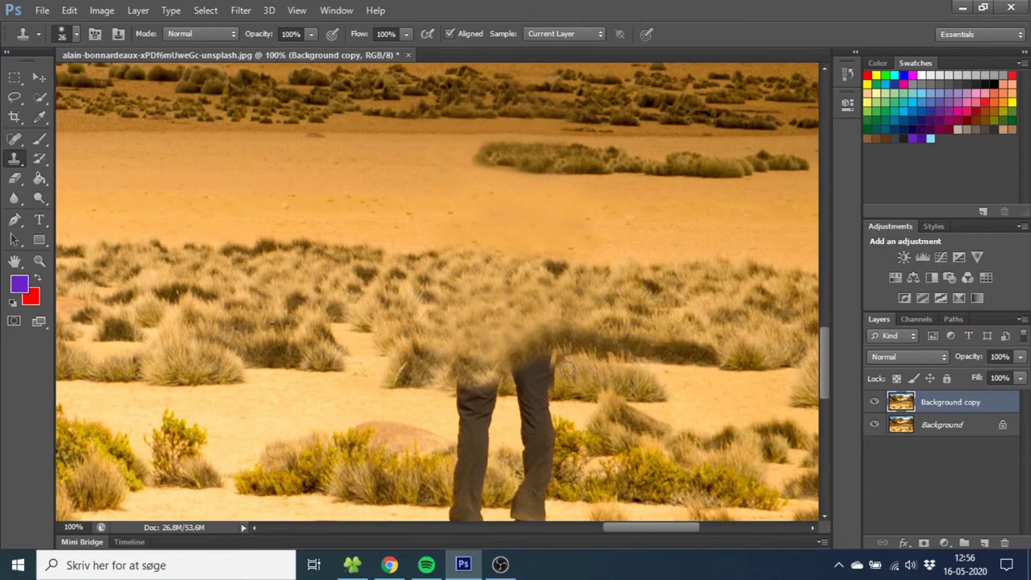
{"action": "mouse_move", "coordinate": [559, 356]}
{"action": "left_mouse_down"}
{"action": "mouse_move", "coordinate": [566, 388]}
{"action": "mouse_move", "coordinate": [558, 378]}
{"action": "mouse_move", "coordinate": [544, 396]}
{"action": "mouse_move", "coordinate": [568, 400]}
{"action": "left_mouse_up"}
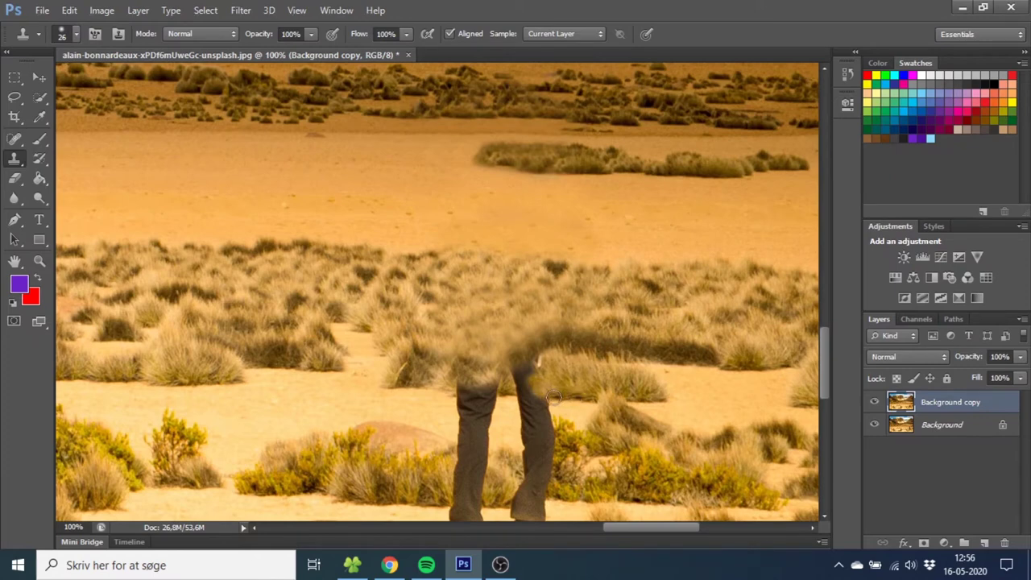
{"action": "mouse_move", "coordinate": [522, 390]}
{"action": "left_mouse_down"}
{"action": "mouse_move", "coordinate": [538, 369]}
{"action": "mouse_move", "coordinate": [527, 363]}
{"action": "mouse_move", "coordinate": [502, 381]}
{"action": "mouse_move", "coordinate": [517, 387]}
{"action": "mouse_move", "coordinate": [495, 394]}
{"action": "mouse_move", "coordinate": [452, 382]}
{"action": "mouse_move", "coordinate": [504, 394]}
{"action": "mouse_move", "coordinate": [554, 381]}
{"action": "mouse_move", "coordinate": [569, 396]}
{"action": "mouse_move", "coordinate": [468, 395]}
{"action": "left_mouse_up"}
Clone grass texture over the dark, blurred patch in the grass above the person's legs.
{"action": "left_click", "coordinate": [568, 396], "text": "alt"}
{"action": "left_click", "coordinate": [591, 380], "text": "alt"}
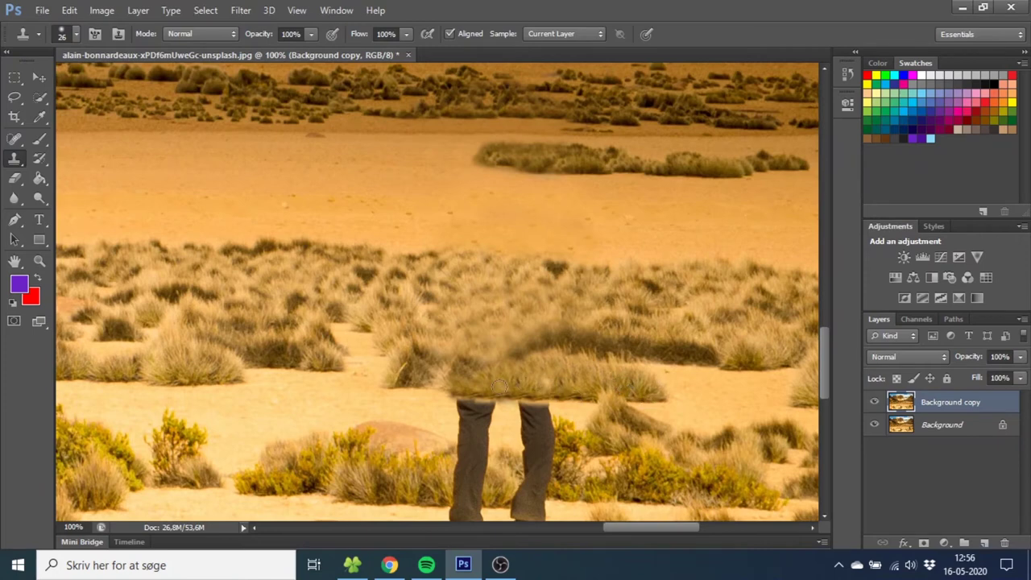
{"action": "left_click", "coordinate": [556, 385], "text": "alt"}
{"action": "mouse_move", "coordinate": [538, 343]}
{"action": "left_mouse_down"}
{"action": "mouse_move", "coordinate": [526, 301]}
{"action": "mouse_move", "coordinate": [519, 350]}
{"action": "mouse_move", "coordinate": [553, 330]}
{"action": "mouse_move", "coordinate": [512, 342]}
{"action": "left_mouse_up"}
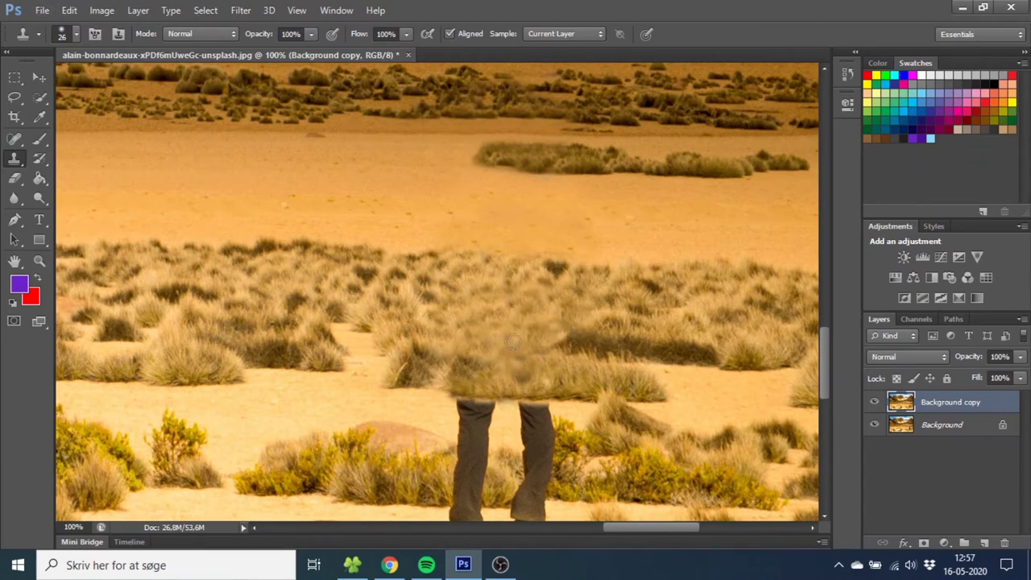
Clone sand over the person's upper legs and bush texture over the lower trouser legs.
{"action": "left_click", "coordinate": [419, 403], "text": "alt"}
{"action": "mouse_move", "coordinate": [461, 403]}
{"action": "left_mouse_down"}
{"action": "mouse_move", "coordinate": [451, 411]}
{"action": "mouse_move", "coordinate": [530, 409]}
{"action": "mouse_move", "coordinate": [448, 399]}
{"action": "left_mouse_up"}
{"action": "left_click", "coordinate": [427, 409], "text": "alt"}
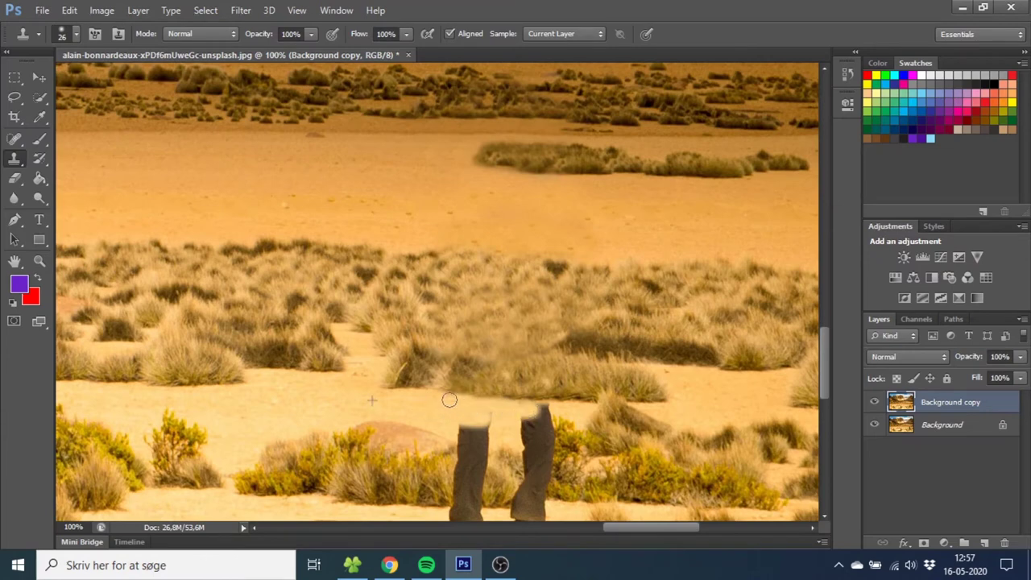
{"action": "mouse_move", "coordinate": [518, 412]}
{"action": "left_mouse_down"}
{"action": "mouse_move", "coordinate": [545, 416]}
{"action": "mouse_move", "coordinate": [516, 434]}
{"action": "mouse_move", "coordinate": [533, 424]}
{"action": "mouse_move", "coordinate": [469, 432]}
{"action": "mouse_move", "coordinate": [486, 444]}
{"action": "mouse_move", "coordinate": [545, 421]}
{"action": "mouse_move", "coordinate": [524, 438]}
{"action": "mouse_move", "coordinate": [563, 447]}
{"action": "mouse_move", "coordinate": [564, 427]}
{"action": "mouse_move", "coordinate": [545, 451]}
{"action": "mouse_move", "coordinate": [553, 453]}
{"action": "mouse_move", "coordinate": [517, 462]}
{"action": "mouse_move", "coordinate": [572, 449]}
{"action": "mouse_move", "coordinate": [560, 440]}
{"action": "mouse_move", "coordinate": [533, 474]}
{"action": "mouse_move", "coordinate": [553, 474]}
{"action": "mouse_move", "coordinate": [526, 484]}
{"action": "left_mouse_up"}
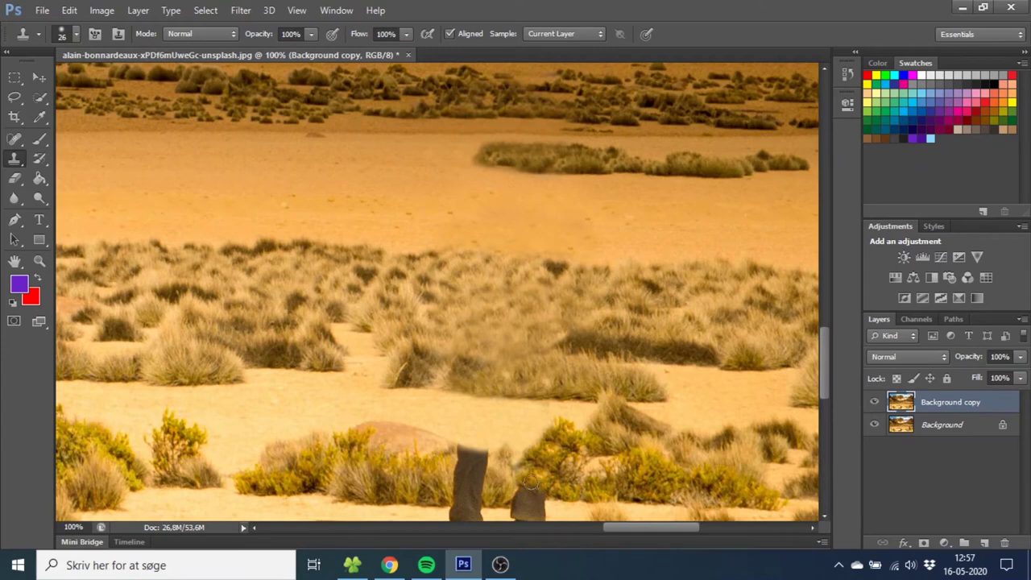
{"action": "mouse_move", "coordinate": [456, 474]}
{"action": "left_mouse_down"}
{"action": "mouse_move", "coordinate": [457, 450]}
{"action": "mouse_move", "coordinate": [473, 459]}
{"action": "mouse_move", "coordinate": [444, 476]}
{"action": "mouse_move", "coordinate": [467, 453]}
{"action": "mouse_move", "coordinate": [487, 460]}
{"action": "mouse_move", "coordinate": [450, 486]}
{"action": "mouse_move", "coordinate": [494, 487]}
{"action": "mouse_move", "coordinate": [458, 502]}
{"action": "mouse_move", "coordinate": [497, 478]}
{"action": "mouse_move", "coordinate": [545, 475]}
{"action": "mouse_move", "coordinate": [538, 490]}
{"action": "mouse_move", "coordinate": [487, 489]}
{"action": "mouse_move", "coordinate": [531, 494]}
{"action": "left_mouse_up"}
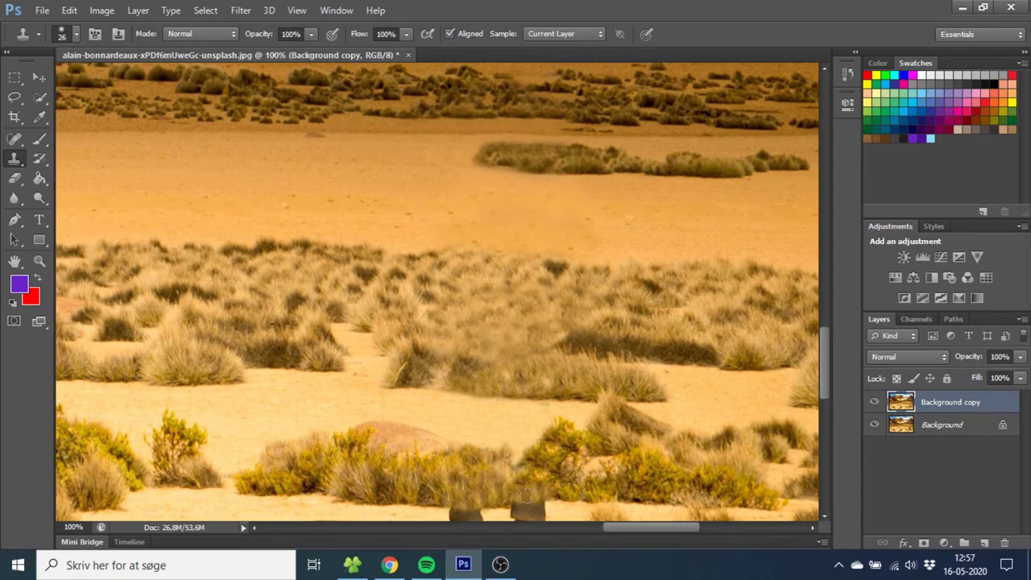
Clone bush edge and sand over the remaining trouser ends, the shoes and the long shadow on the ground.
{"action": "scroll", "coordinate": [514, 412], "scroll_direction": "down", "scroll_amount": 5}
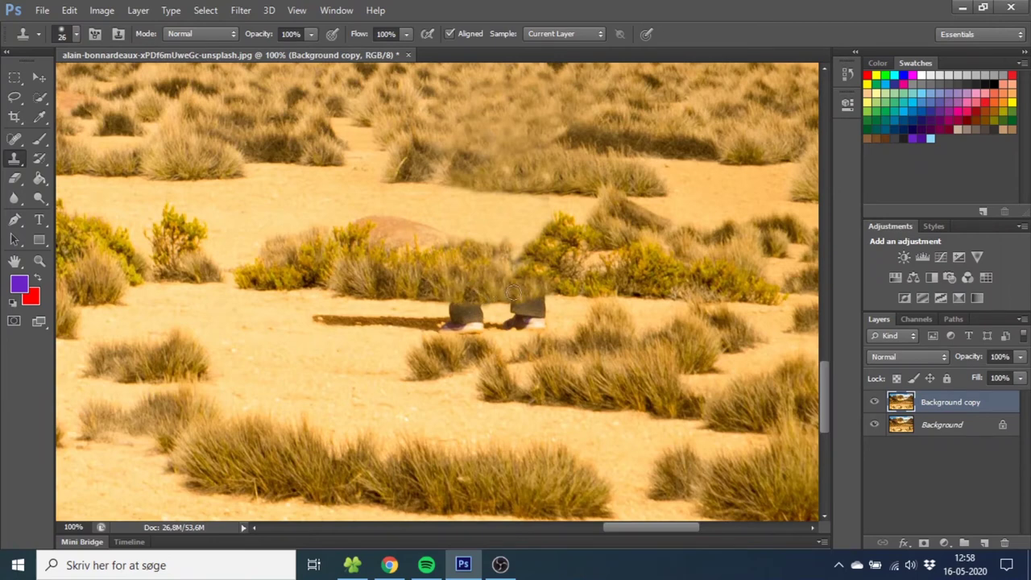
{"action": "left_click", "coordinate": [470, 274], "text": "alt"}
{"action": "left_click", "coordinate": [468, 294]}
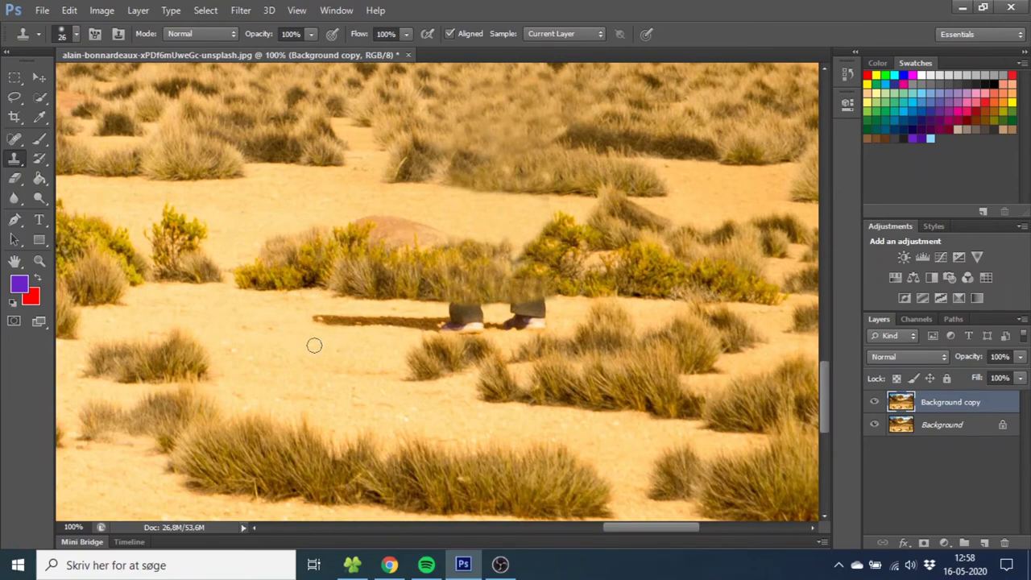
{"action": "mouse_move", "coordinate": [302, 321]}
{"action": "left_mouse_down"}
{"action": "mouse_move", "coordinate": [342, 331]}
{"action": "mouse_move", "coordinate": [552, 306]}
{"action": "mouse_move", "coordinate": [534, 309]}
{"action": "mouse_move", "coordinate": [548, 317]}
{"action": "mouse_move", "coordinate": [529, 327]}
{"action": "mouse_move", "coordinate": [509, 324]}
{"action": "mouse_move", "coordinate": [541, 309]}
{"action": "mouse_move", "coordinate": [502, 314]}
{"action": "mouse_move", "coordinate": [508, 326]}
{"action": "mouse_move", "coordinate": [458, 325]}
{"action": "left_mouse_up"}
{"action": "scroll", "coordinate": [555, 334], "scroll_direction": "up", "scroll_amount": 1}
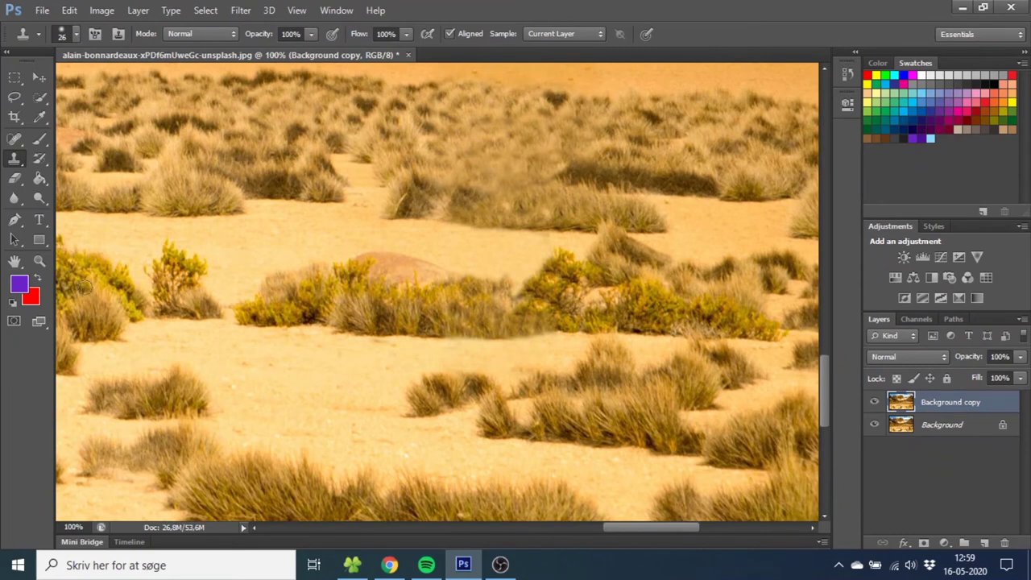
Delete the retouched Background copy layer and make a fresh duplicate of the original Background layer.
{"action": "left_click", "coordinate": [37, 262]}
{"action": "left_click", "coordinate": [462, 306], "text": "alt"}
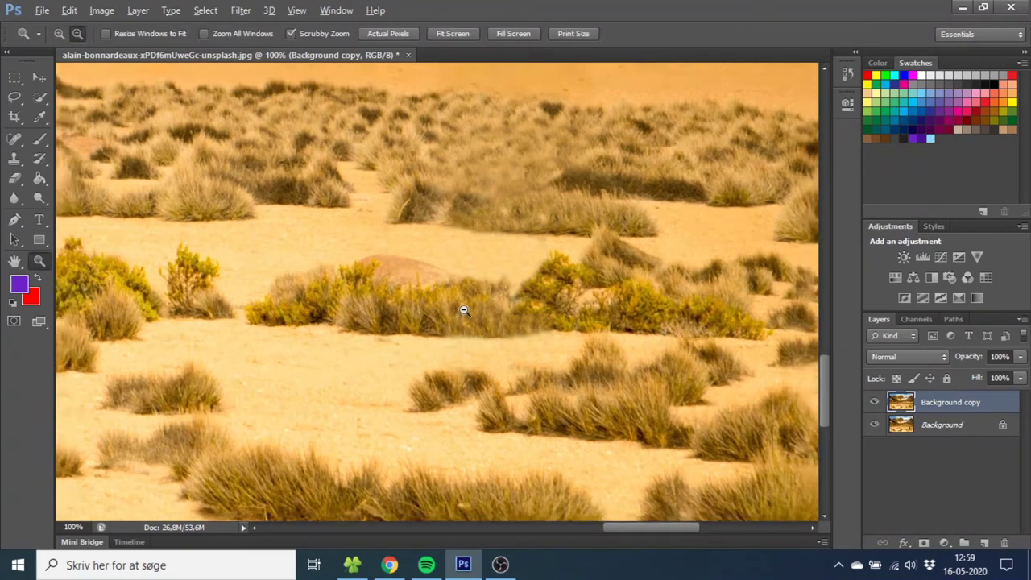
{"action": "left_click", "coordinate": [460, 311], "text": "alt"}
{"action": "left_click", "coordinate": [460, 310], "text": "alt"}
{"action": "left_click", "coordinate": [460, 311], "text": "alt"}
{"action": "left_click", "coordinate": [385, 272], "text": "alt"}
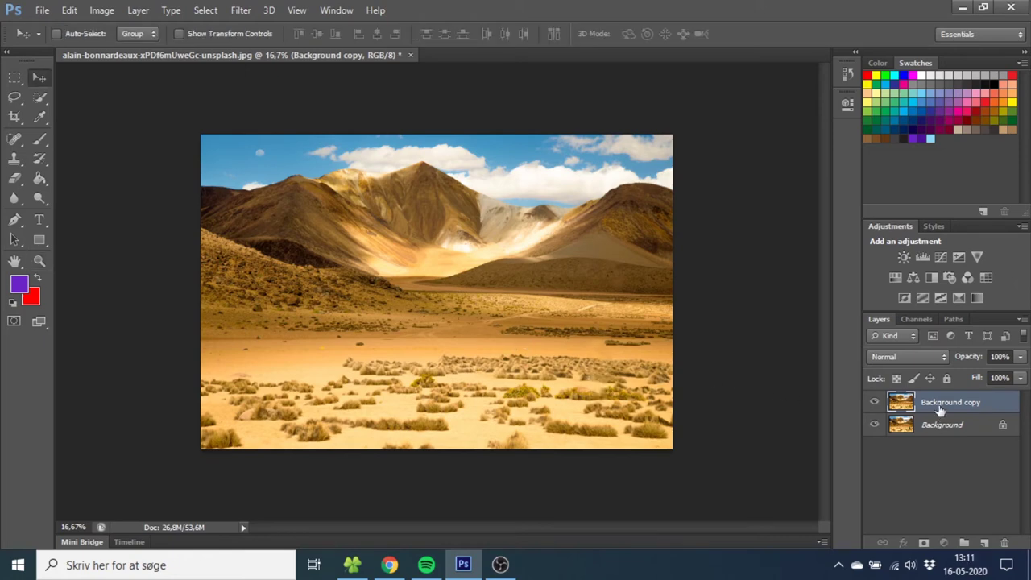
{"action": "left_click_drag", "start_coordinate": [940, 410], "coordinate": [1005, 543]}
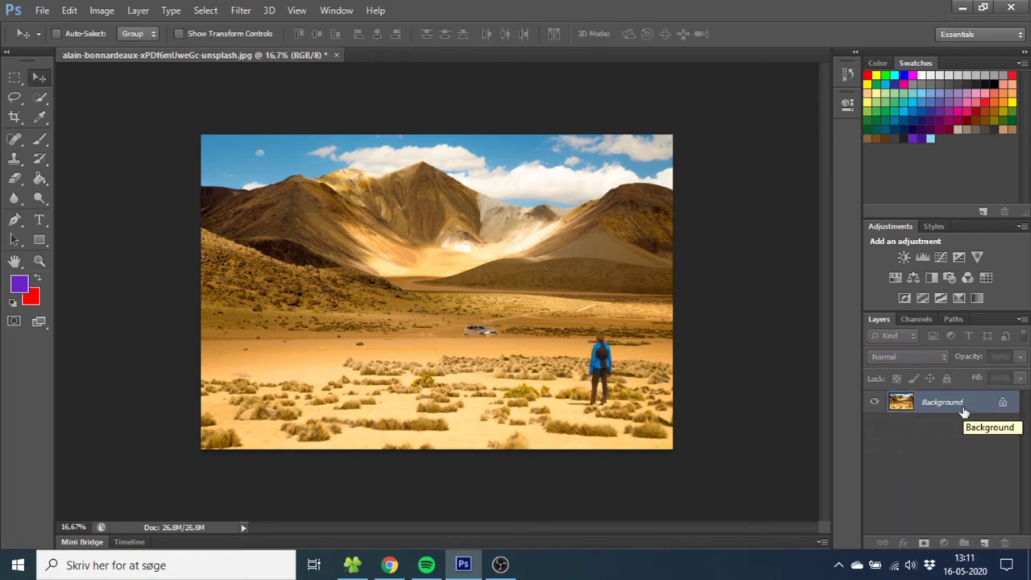
{"action": "left_click_drag", "start_coordinate": [967, 408], "coordinate": [984, 543]}
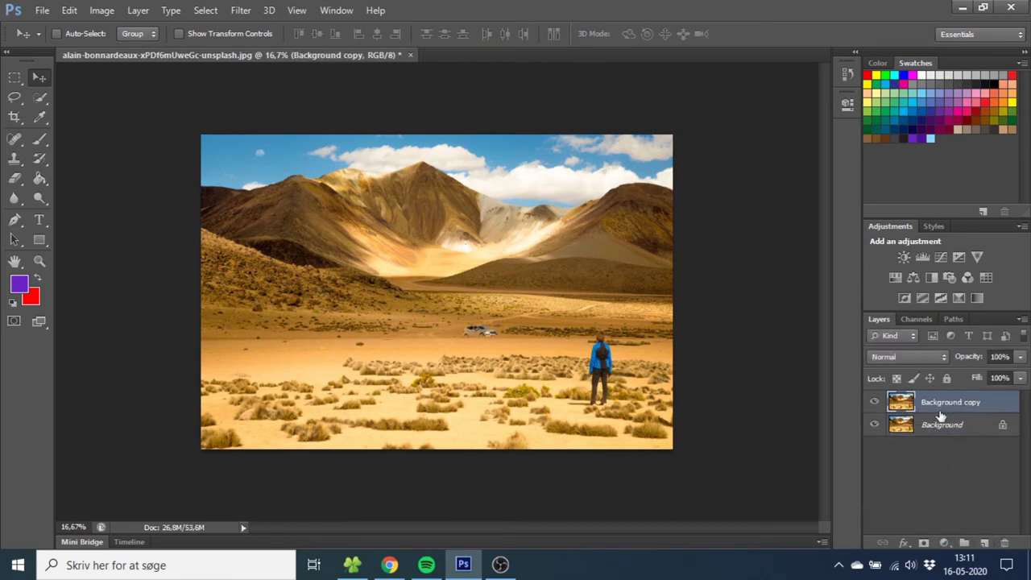
Draw a freehand Lasso selection closely around the silver car, including its wheels.
{"action": "left_click", "coordinate": [39, 261]}
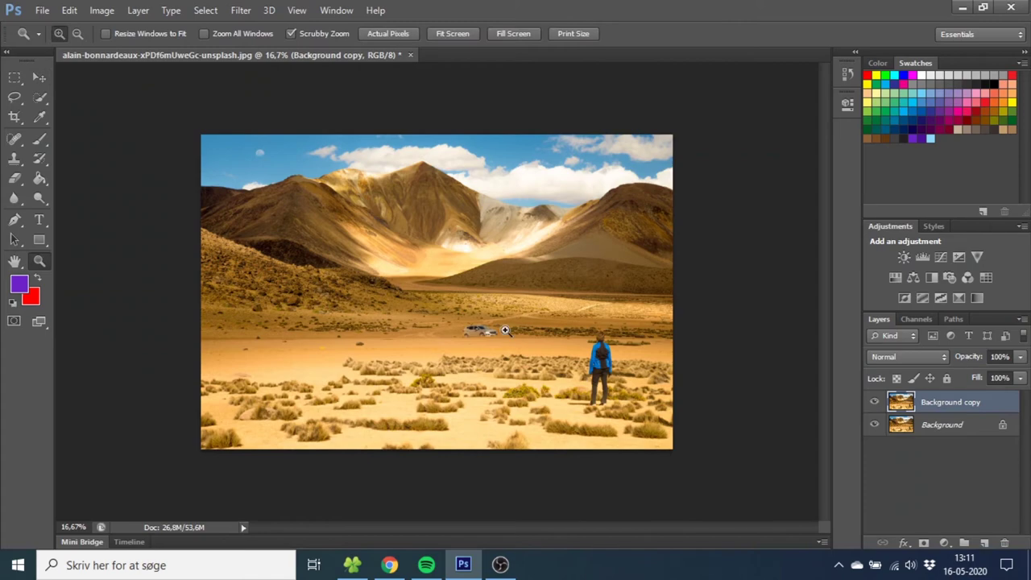
{"action": "left_click", "coordinate": [488, 330]}
{"action": "left_click", "coordinate": [485, 344]}
{"action": "left_click", "coordinate": [473, 359]}
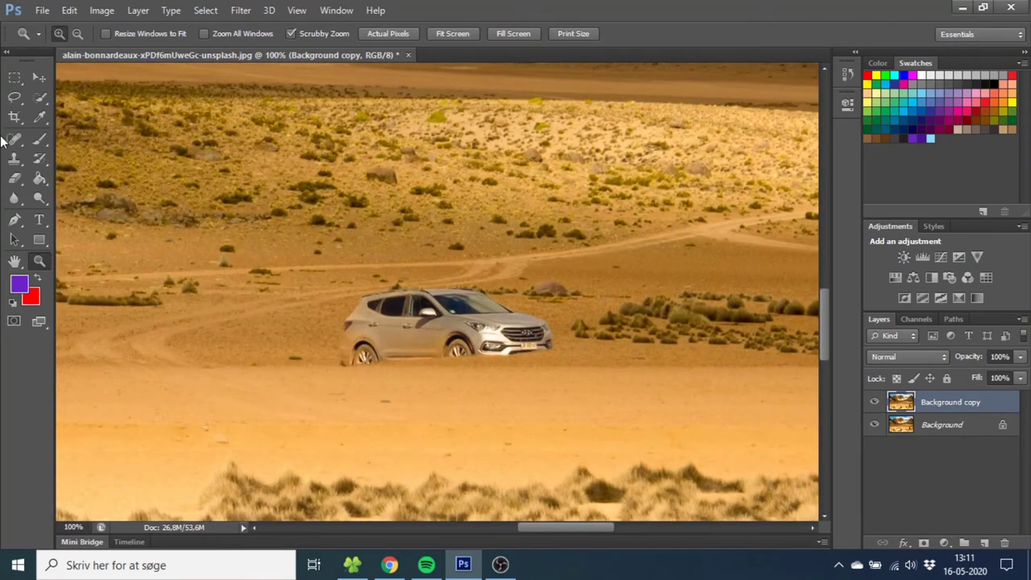
{"action": "left_click", "coordinate": [15, 97]}
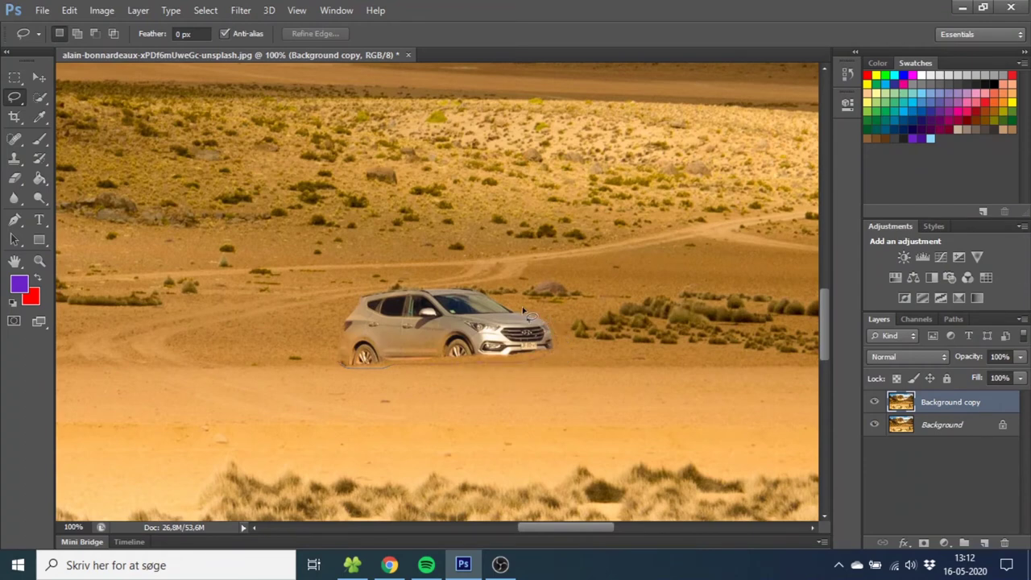
{"action": "left_click_drag", "start_coordinate": [479, 290], "coordinate": [359, 298]}
{"action": "left_click_drag", "start_coordinate": [340, 369], "coordinate": [347, 376]}
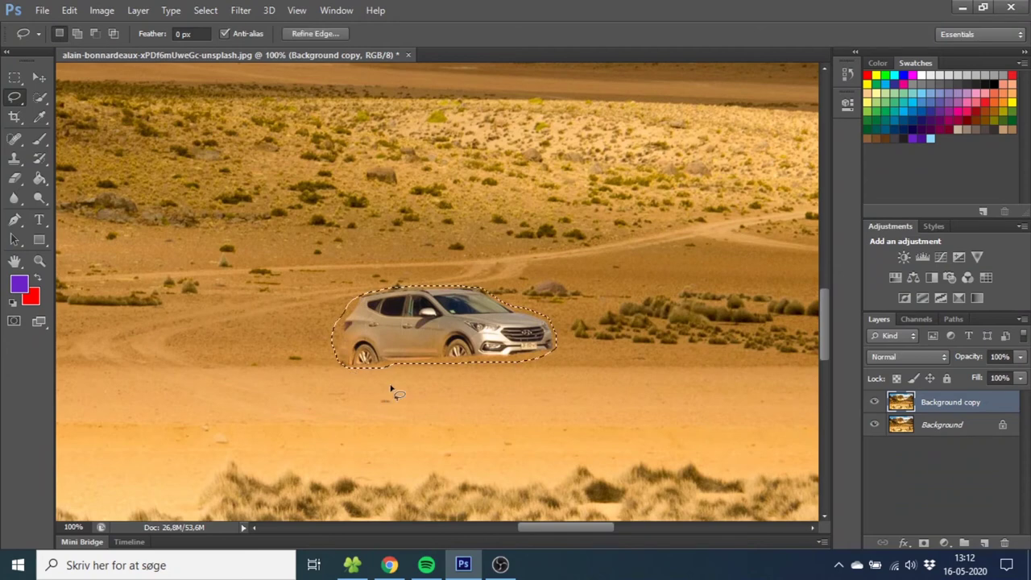
Fill the car selection with Content-Aware, deselect it, and clone clean sand over the leftover marks in the filled area.
{"action": "right_click", "coordinate": [427, 322]}
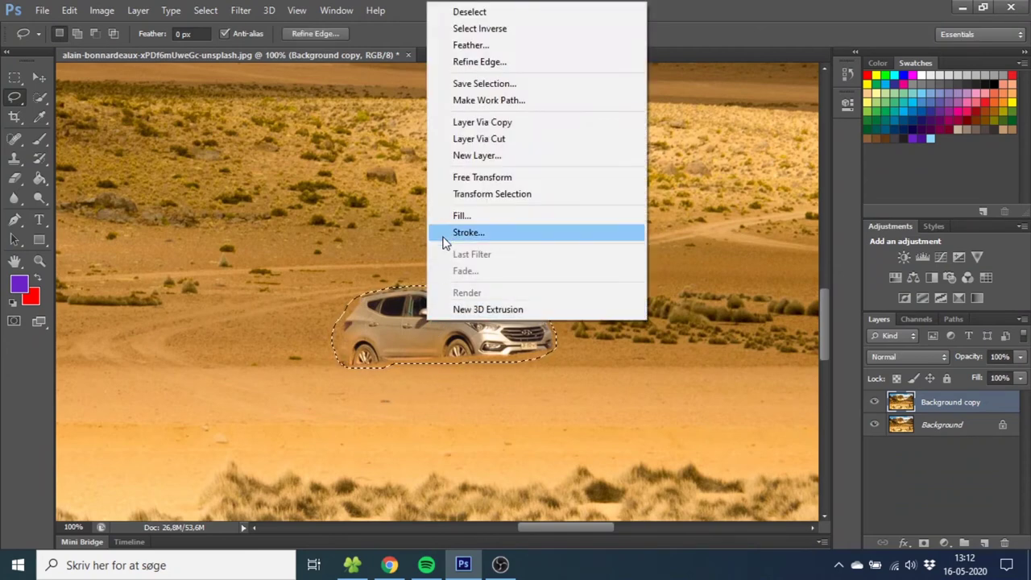
{"action": "left_click", "coordinate": [463, 214]}
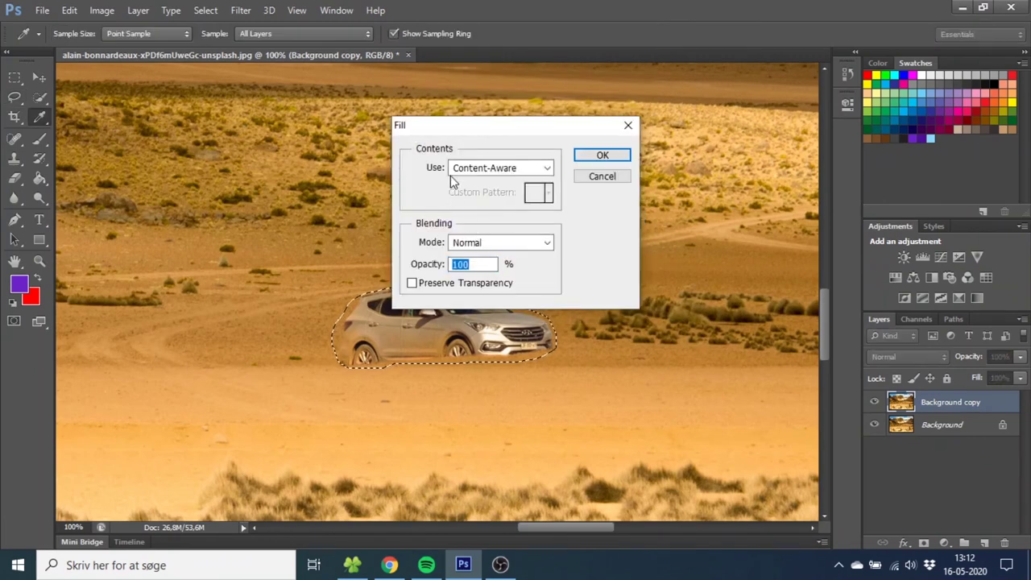
{"action": "left_click", "coordinate": [603, 155]}
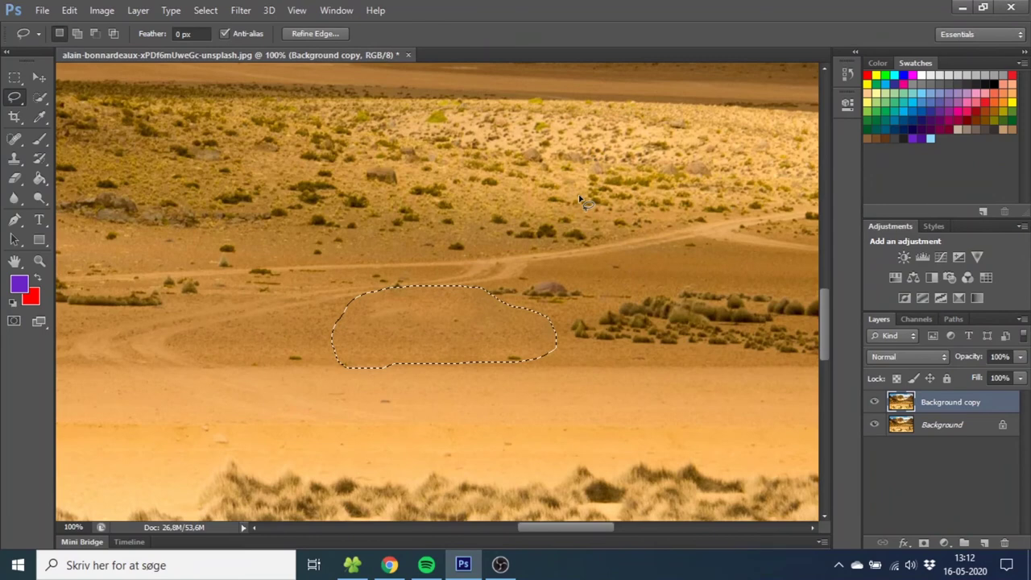
{"action": "left_click", "coordinate": [437, 287]}
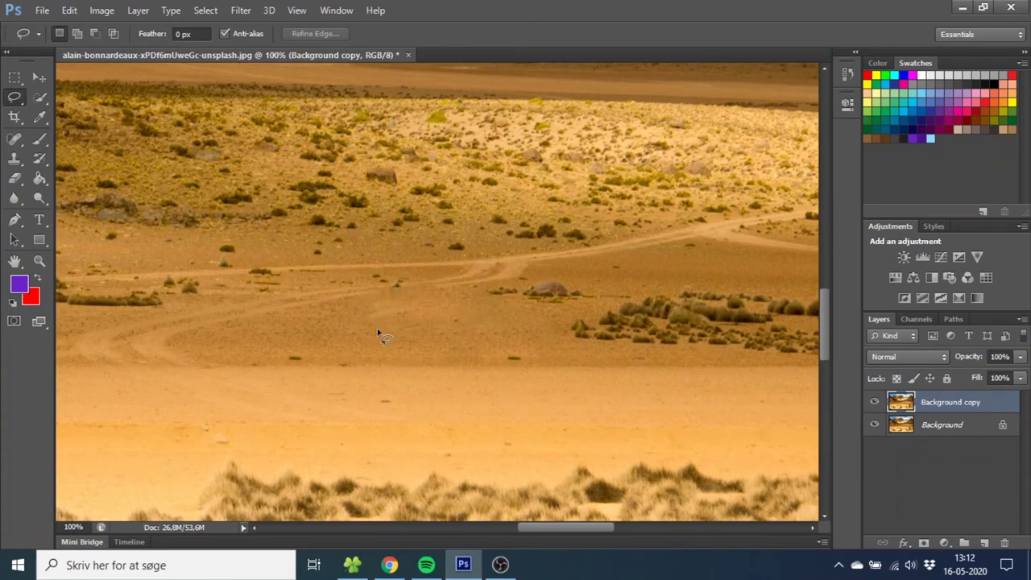
{"action": "left_click", "coordinate": [18, 159]}
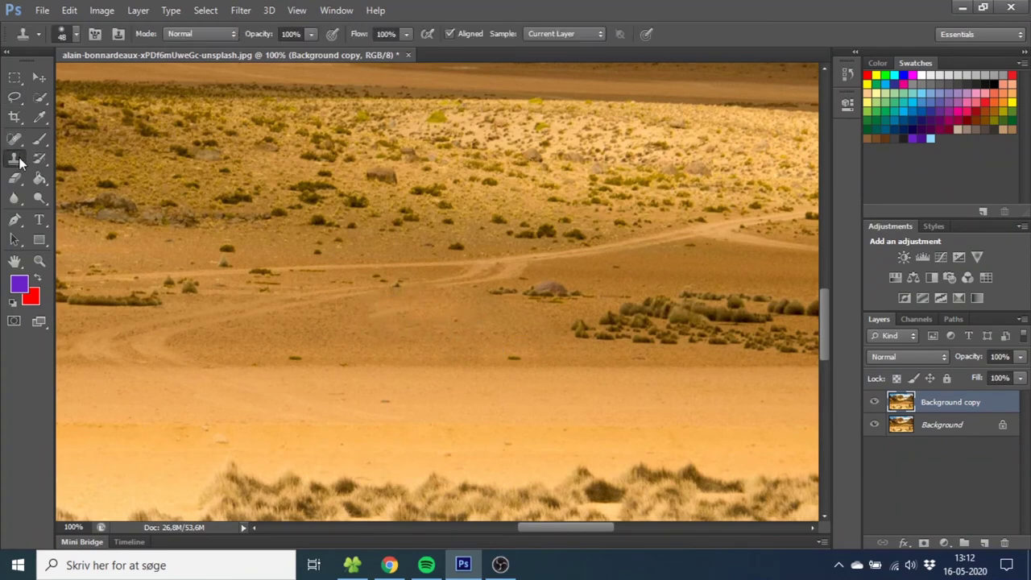
{"action": "left_click", "coordinate": [342, 325], "text": "alt"}
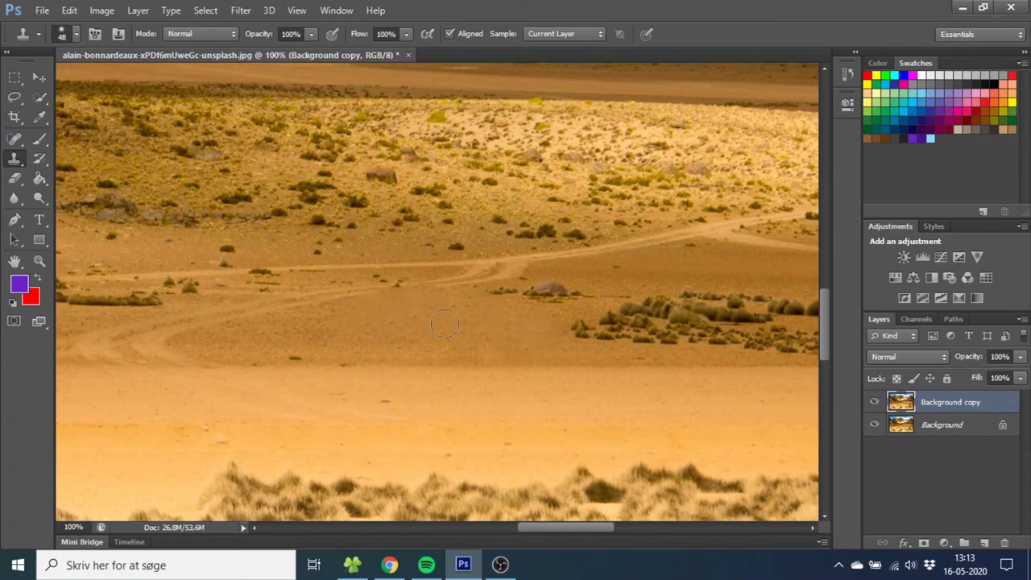
Draw a freehand Lasso selection around the standing person, including the feet and the shadow on the ground.
{"action": "left_click", "coordinate": [38, 260]}
{"action": "left_click", "coordinate": [659, 372], "text": "alt"}
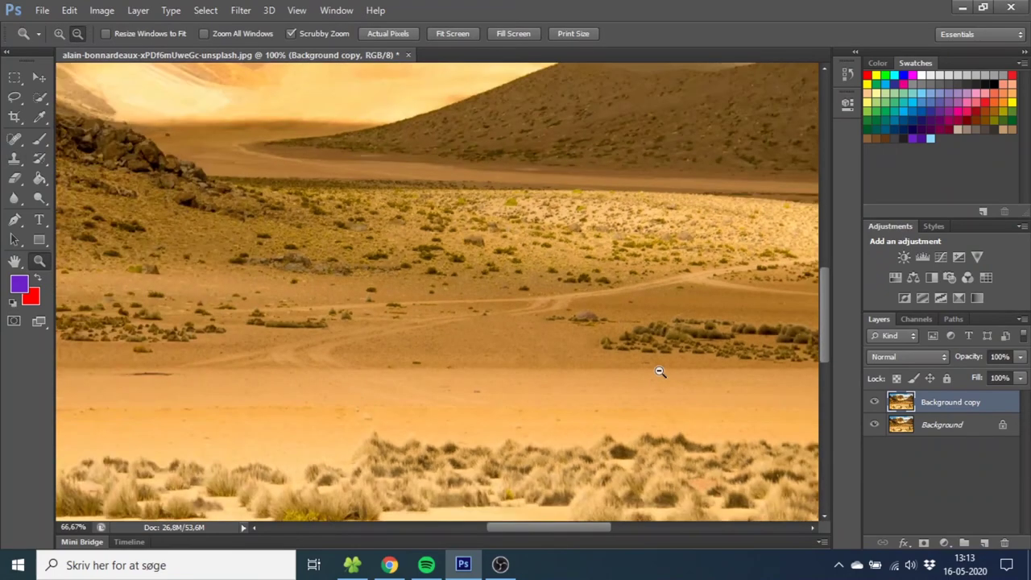
{"action": "left_click", "coordinate": [659, 371], "text": "alt"}
{"action": "left_click", "coordinate": [659, 371], "text": "alt"}
{"action": "left_click_drag", "start_coordinate": [560, 527], "coordinate": [636, 528]}
{"action": "scroll", "coordinate": [517, 336], "scroll_direction": "down", "scroll_amount": 3}
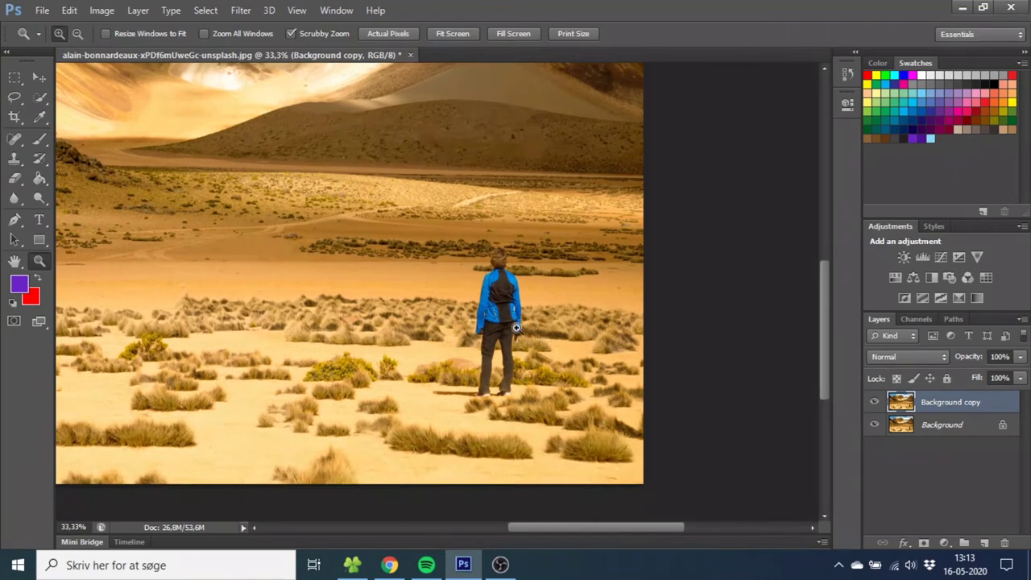
{"action": "left_click", "coordinate": [516, 336]}
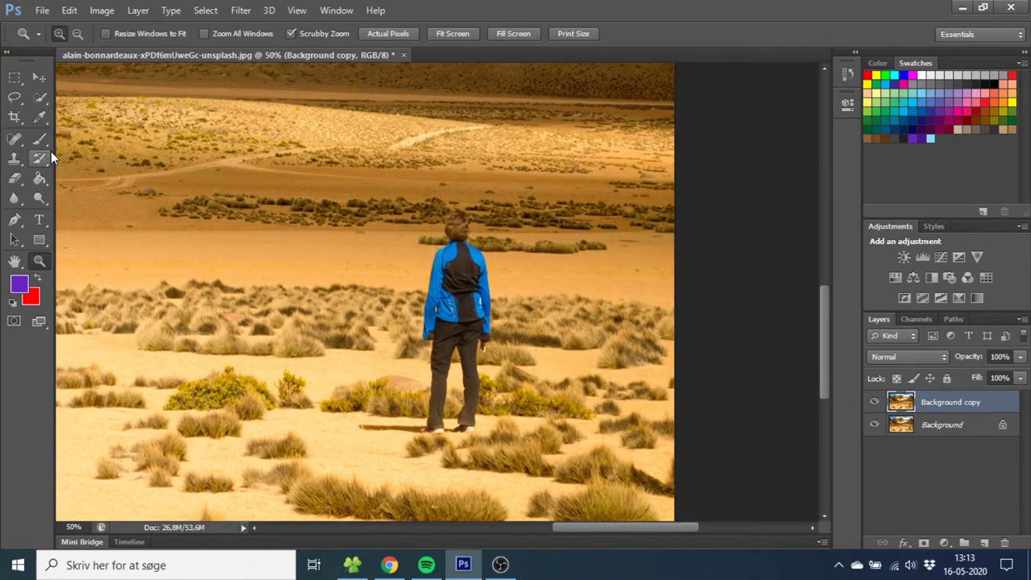
{"action": "left_click", "coordinate": [15, 97]}
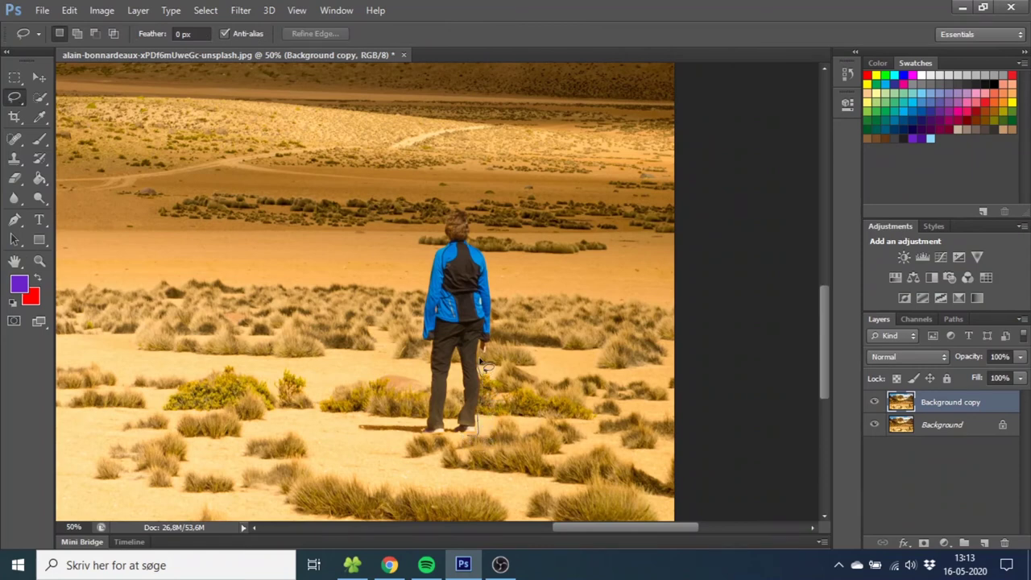
{"action": "mouse_move", "coordinate": [491, 350]}
{"action": "left_mouse_down"}
{"action": "mouse_move", "coordinate": [470, 215]}
{"action": "mouse_move", "coordinate": [452, 204]}
{"action": "mouse_move", "coordinate": [422, 299]}
{"action": "mouse_move", "coordinate": [424, 415]}
{"action": "mouse_move", "coordinate": [353, 424]}
{"action": "mouse_move", "coordinate": [360, 434]}
{"action": "mouse_move", "coordinate": [467, 437]}
{"action": "left_mouse_up"}
Fill the person selection with Content-Aware in Normal mode at 100% opacity and deselect it.
{"action": "right_click", "coordinate": [458, 299]}
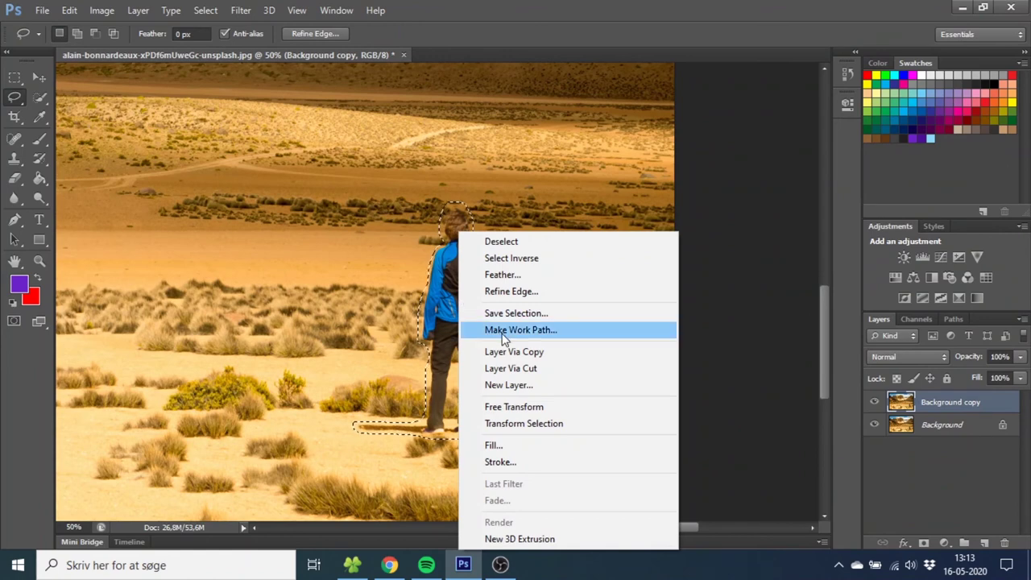
{"action": "left_click", "coordinate": [499, 447]}
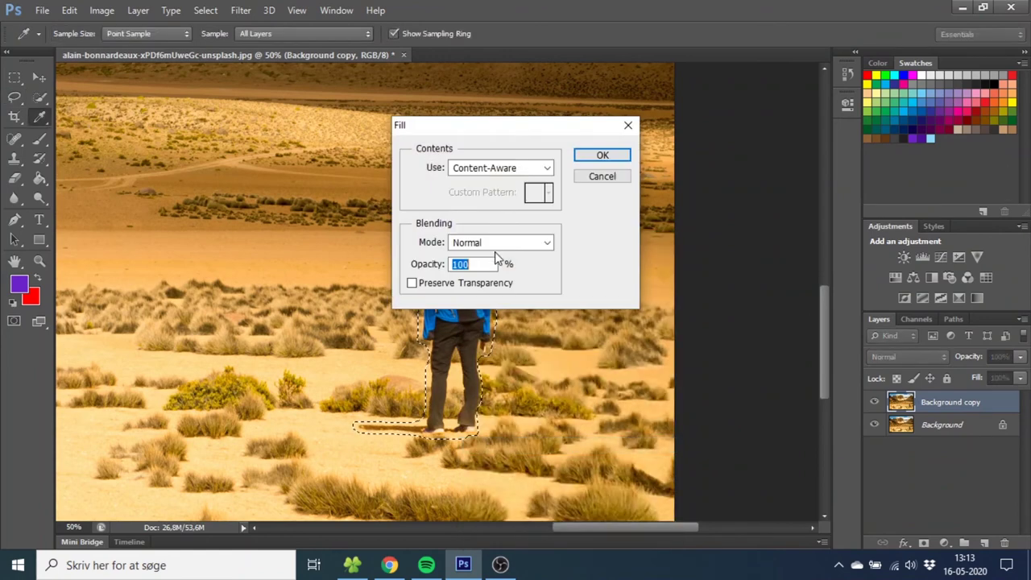
{"action": "left_click", "coordinate": [581, 155]}
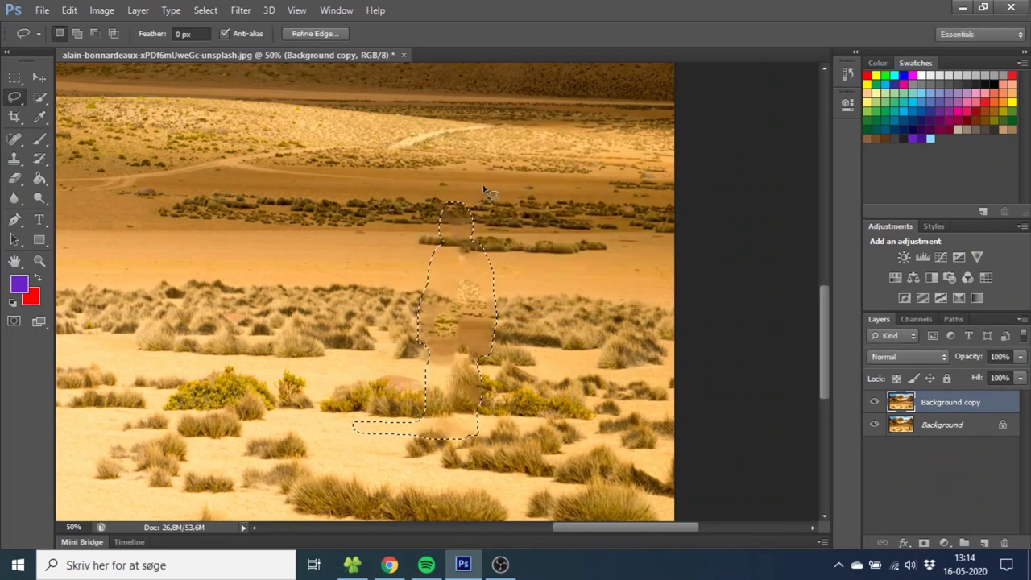
{"action": "key", "text": "ctrl+d"}
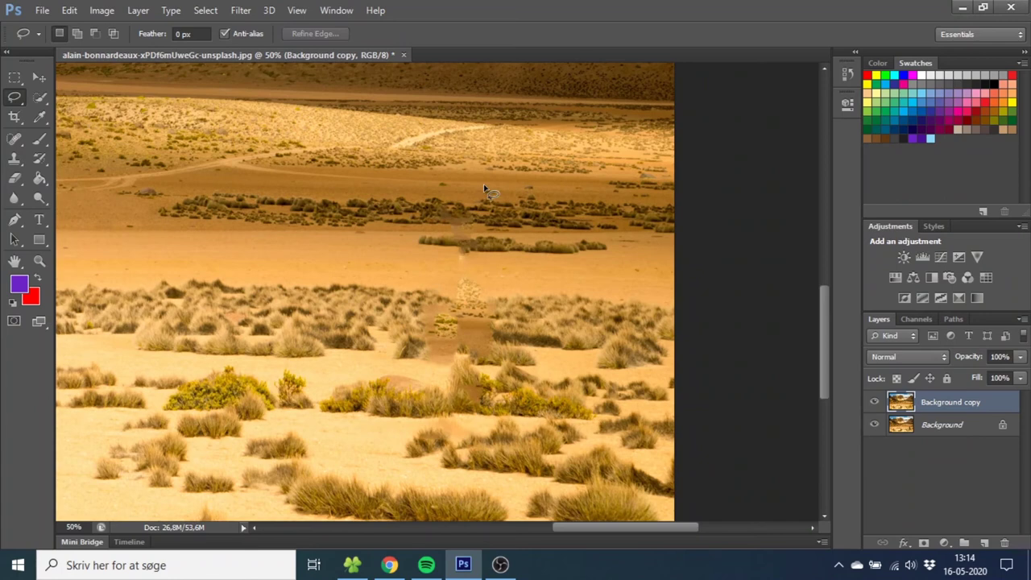
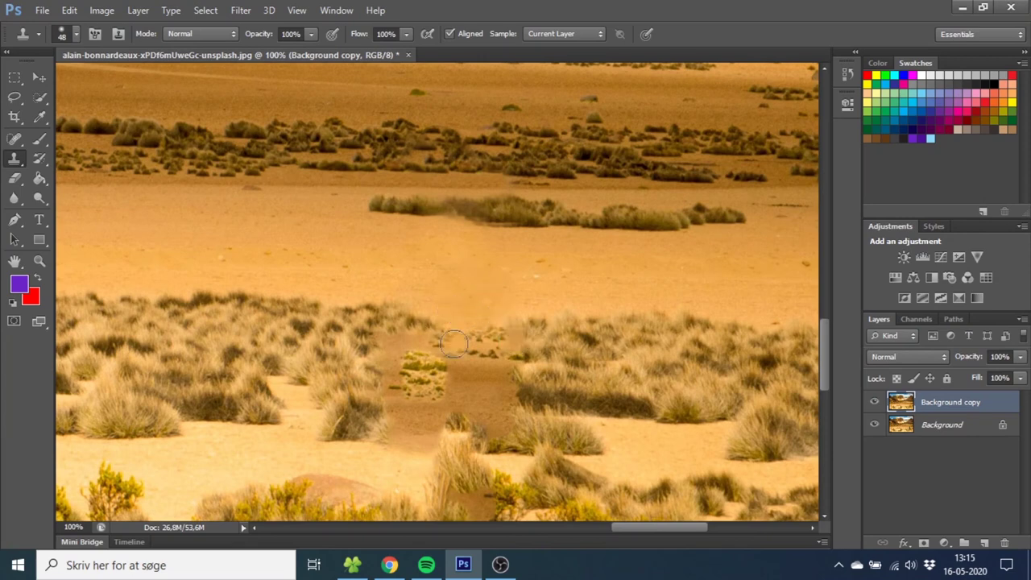
Clone dry grass from both sides over the mismatched brown fill in the grass field, using the 48 px Clone Stamp.
{"action": "left_click", "coordinate": [294, 326], "text": "alt"}
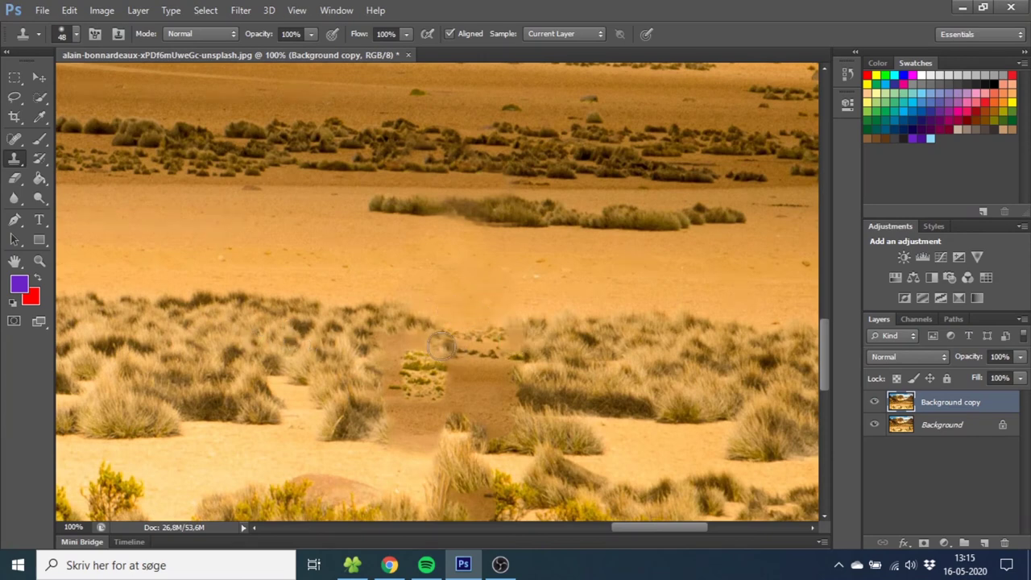
{"action": "left_click", "coordinate": [443, 342]}
{"action": "mouse_move", "coordinate": [419, 342]}
{"action": "left_mouse_down"}
{"action": "mouse_move", "coordinate": [384, 346]}
{"action": "mouse_move", "coordinate": [419, 361]}
{"action": "left_mouse_up"}
{"action": "left_click", "coordinate": [581, 343], "text": "alt"}
{"action": "left_click_drag", "start_coordinate": [527, 340], "coordinate": [458, 348]}
{"action": "mouse_move", "coordinate": [525, 365]}
{"action": "left_mouse_down"}
{"action": "mouse_move", "coordinate": [440, 358]}
{"action": "mouse_move", "coordinate": [505, 392]}
{"action": "mouse_move", "coordinate": [400, 384]}
{"action": "mouse_move", "coordinate": [394, 401]}
{"action": "mouse_move", "coordinate": [487, 393]}
{"action": "left_mouse_up"}
{"action": "scroll", "coordinate": [451, 379], "scroll_direction": "down", "scroll_amount": 2}
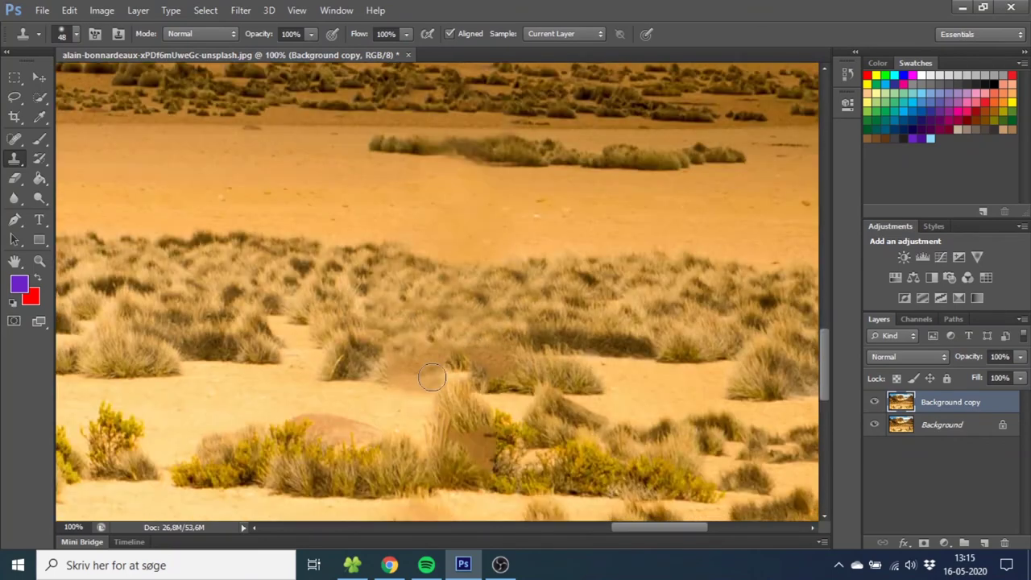
{"action": "mouse_move", "coordinate": [432, 327]}
{"action": "left_mouse_down"}
{"action": "mouse_move", "coordinate": [487, 331]}
{"action": "mouse_move", "coordinate": [436, 359]}
{"action": "mouse_move", "coordinate": [423, 347]}
{"action": "mouse_move", "coordinate": [469, 327]}
{"action": "mouse_move", "coordinate": [480, 351]}
{"action": "mouse_move", "coordinate": [504, 366]}
{"action": "mouse_move", "coordinate": [489, 362]}
{"action": "mouse_move", "coordinate": [403, 393]}
{"action": "left_mouse_up"}
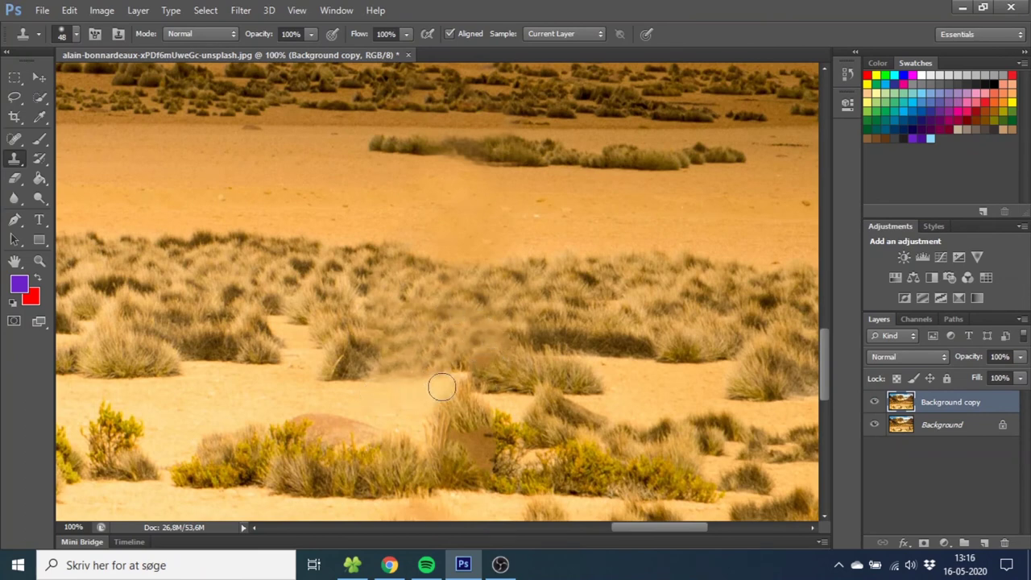
Clone bush texture over the brown patch within the row of yellow-green bushes.
{"action": "scroll", "coordinate": [437, 384], "scroll_direction": "down", "scroll_amount": 5}
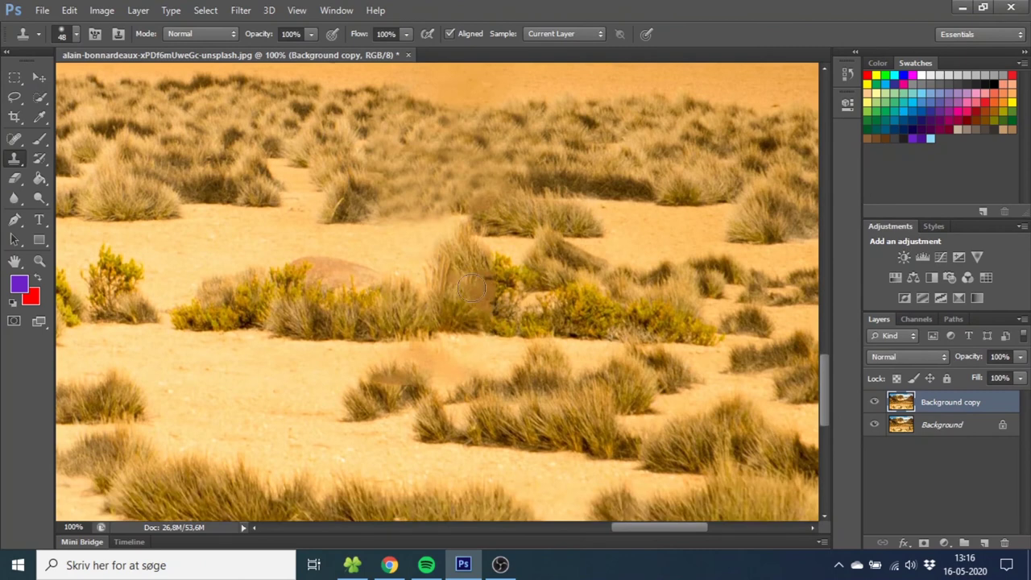
{"action": "mouse_move", "coordinate": [453, 313]}
{"action": "left_mouse_down"}
{"action": "mouse_move", "coordinate": [459, 280]}
{"action": "mouse_move", "coordinate": [478, 287]}
{"action": "mouse_move", "coordinate": [466, 307]}
{"action": "mouse_move", "coordinate": [487, 299]}
{"action": "mouse_move", "coordinate": [474, 297]}
{"action": "mouse_move", "coordinate": [479, 287]}
{"action": "mouse_move", "coordinate": [473, 305]}
{"action": "mouse_move", "coordinate": [501, 291]}
{"action": "mouse_move", "coordinate": [489, 285]}
{"action": "mouse_move", "coordinate": [490, 303]}
{"action": "mouse_move", "coordinate": [526, 341]}
{"action": "mouse_move", "coordinate": [550, 313]}
{"action": "left_mouse_up"}
{"action": "left_click", "coordinate": [552, 314], "text": "alt"}
{"action": "mouse_move", "coordinate": [469, 326]}
{"action": "left_mouse_down"}
{"action": "mouse_move", "coordinate": [462, 302]}
{"action": "mouse_move", "coordinate": [448, 326]}
{"action": "mouse_move", "coordinate": [444, 306]}
{"action": "mouse_move", "coordinate": [419, 310]}
{"action": "mouse_move", "coordinate": [465, 319]}
{"action": "left_mouse_up"}
Clone grass over the discoloured top of the small tuft below the bushes and sand over the stained ground beside it.
{"action": "scroll", "coordinate": [448, 325], "scroll_direction": "down", "scroll_amount": 2}
{"action": "left_click", "coordinate": [472, 306], "text": "alt"}
{"action": "left_click", "coordinate": [484, 305], "text": "alt"}
{"action": "left_click_drag", "start_coordinate": [398, 379], "coordinate": [383, 381]}
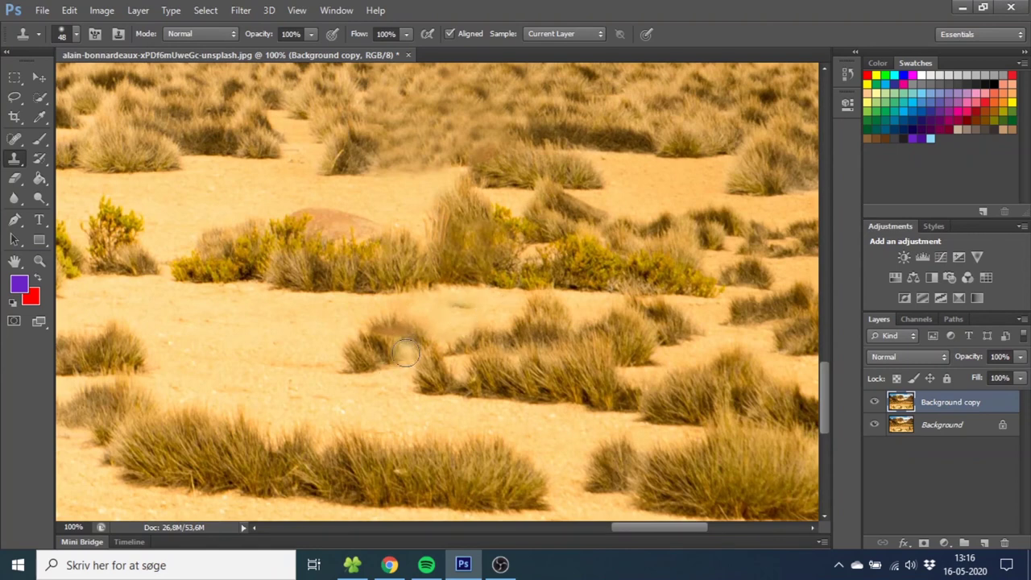
{"action": "left_click", "coordinate": [380, 352], "text": "alt"}
{"action": "left_click_drag", "start_coordinate": [406, 342], "coordinate": [380, 338]}
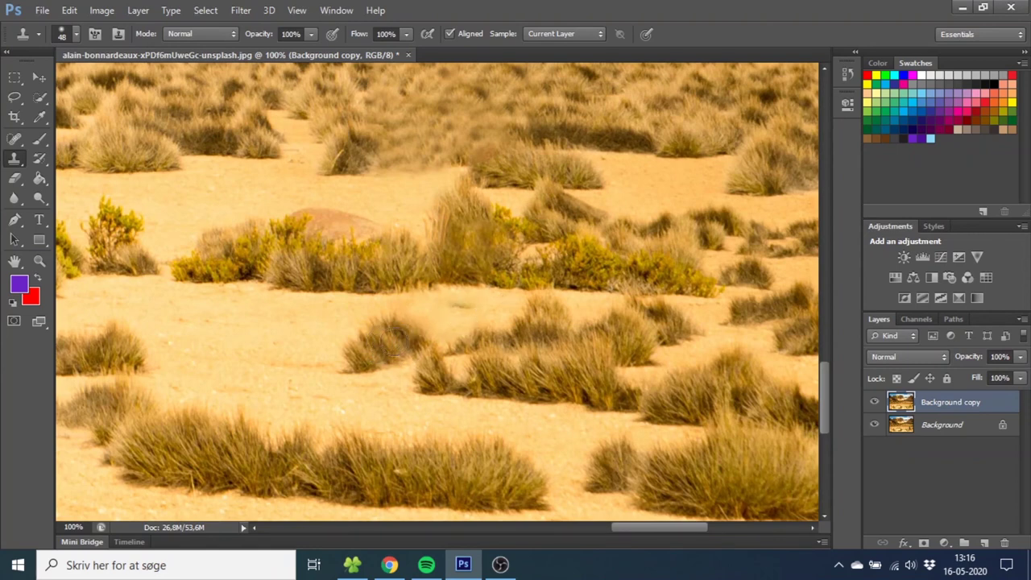
{"action": "scroll", "coordinate": [390, 342], "scroll_direction": "up", "scroll_amount": 2}
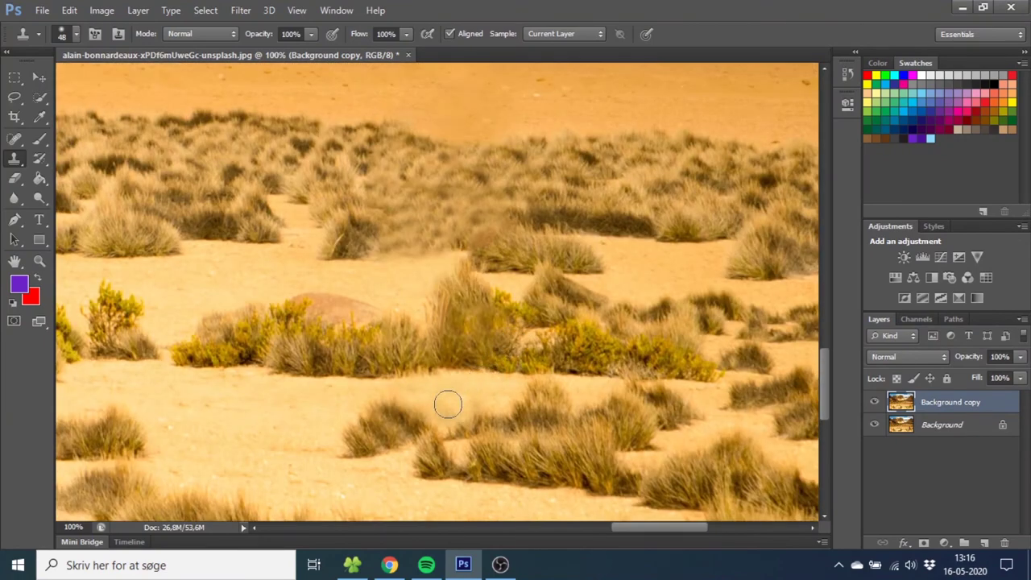
{"action": "left_click", "coordinate": [485, 394]}
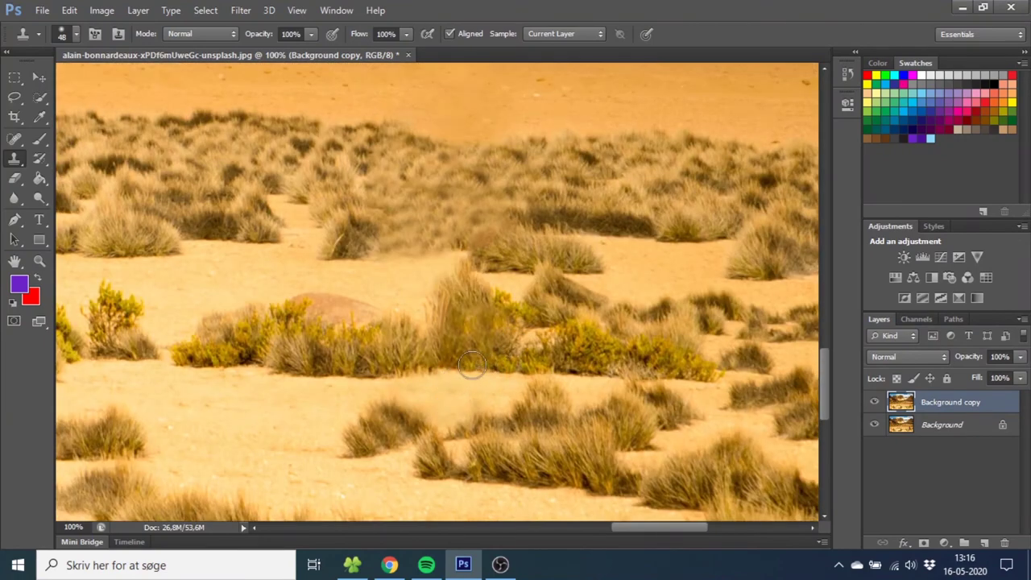
Clone sharper grass texture over the blurred patch in the middle of the dry grass field.
{"action": "left_click", "coordinate": [414, 213]}
{"action": "left_click", "coordinate": [474, 179], "text": "alt"}
{"action": "left_click", "coordinate": [442, 223]}
{"action": "left_click", "coordinate": [465, 216]}
{"action": "left_click", "coordinate": [399, 241]}
Reduce the brush to 18 px and clean up the sand along the lower edge of the cloned grass, readjusting the brush size.
{"action": "right_click", "coordinate": [389, 277], "text": "alt"}
{"action": "mouse_move", "coordinate": [392, 276]}
{"action": "left_mouse_down"}
{"action": "mouse_move", "coordinate": [378, 267]}
{"action": "mouse_move", "coordinate": [426, 262]}
{"action": "left_mouse_up"}
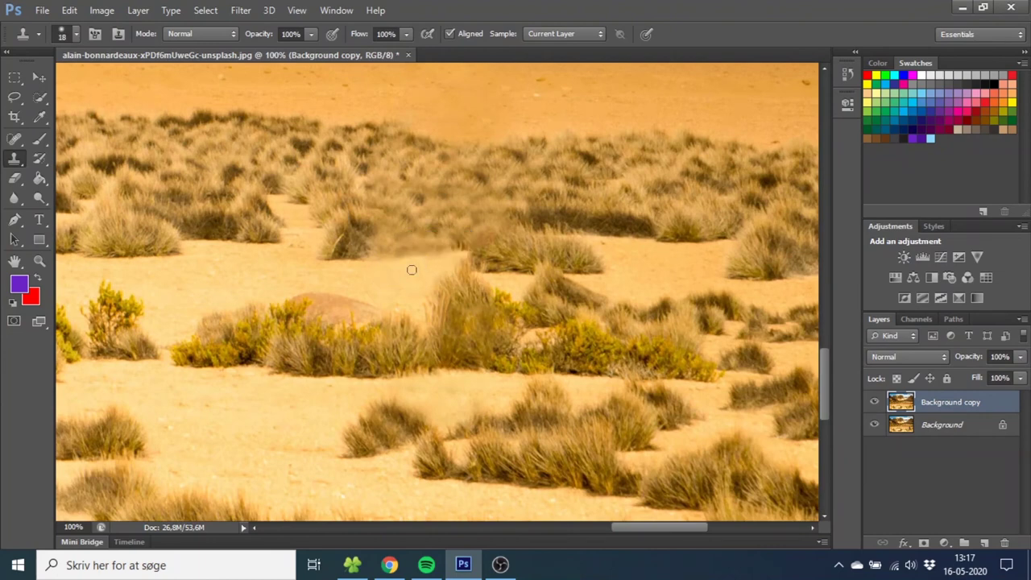
{"action": "left_click", "coordinate": [74, 35]}
{"action": "left_click_drag", "start_coordinate": [92, 113], "coordinate": [136, 119]}
{"action": "left_click", "coordinate": [377, 268]}
Examine the whole retouched photo for remaining traces of the car and the person.
{"action": "key", "text": "z"}
{"action": "left_click", "coordinate": [443, 276], "text": "alt"}
{"action": "left_click", "coordinate": [442, 275], "text": "alt"}
{"action": "left_click", "coordinate": [442, 275], "text": "alt"}
{"action": "left_click", "coordinate": [398, 277], "text": "alt"}
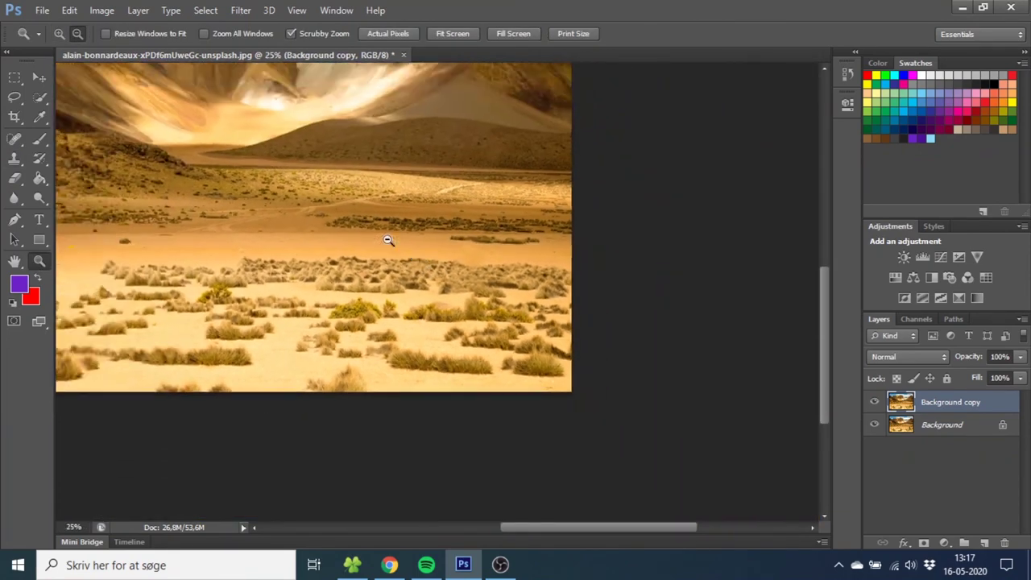
{"action": "left_click", "coordinate": [387, 240], "text": "alt"}
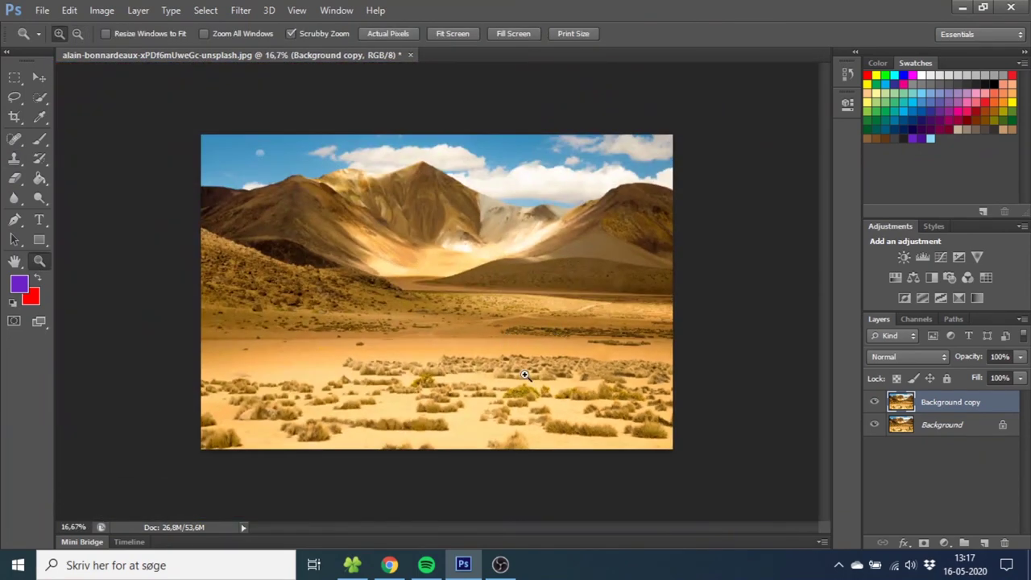